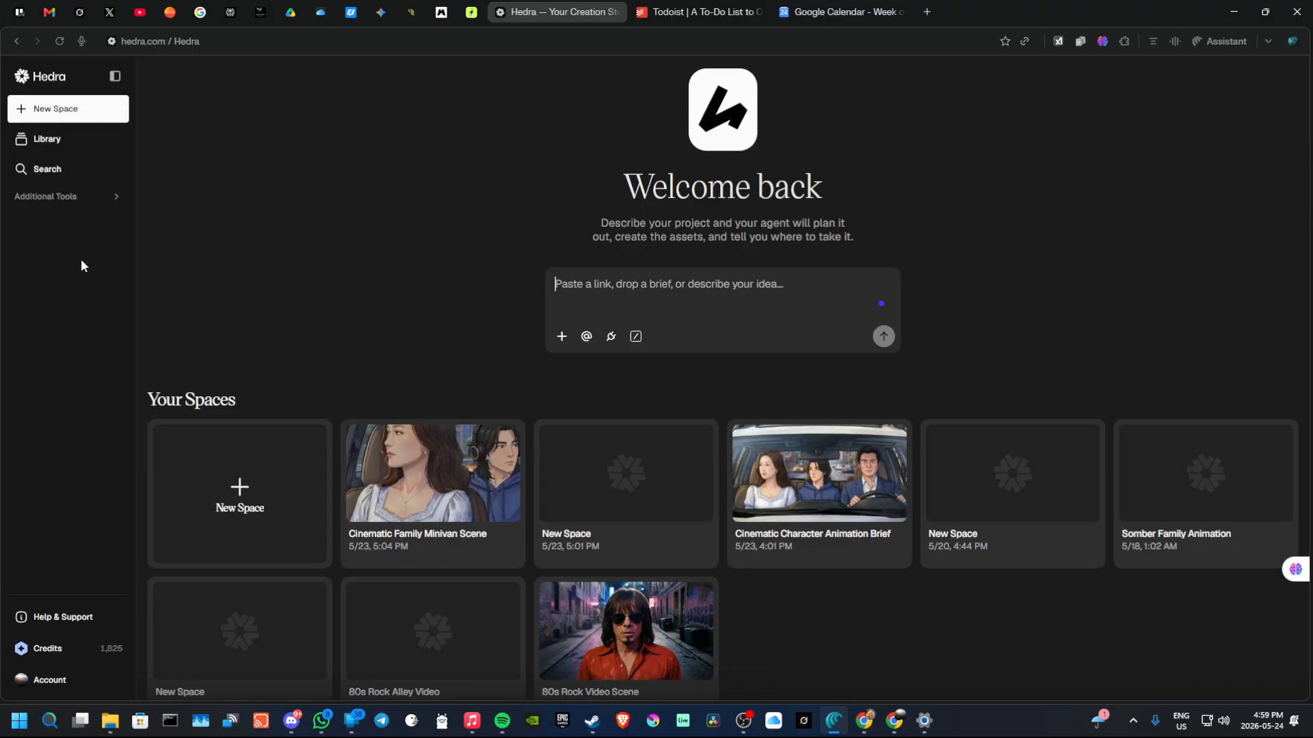
- Show the list of additional creation tools and collapse it again
{"action": "left_click", "coordinate": [76, 201]}
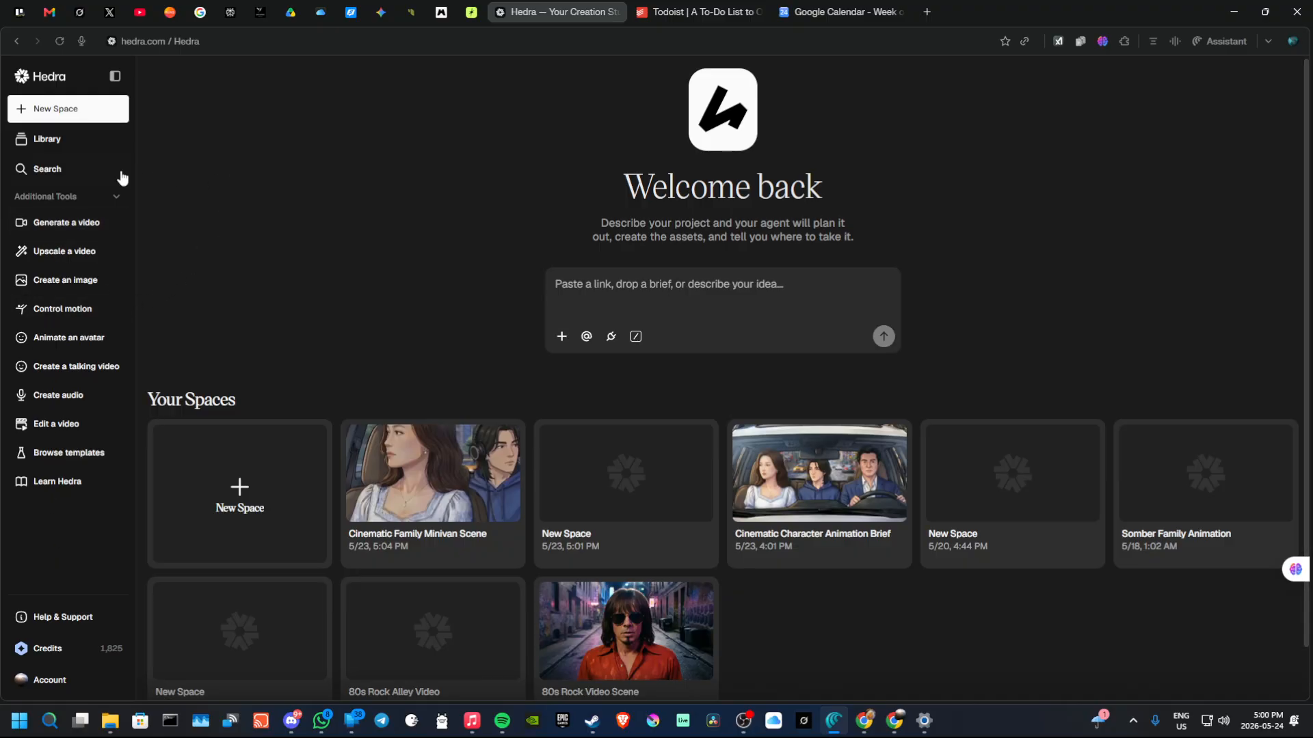
{"action": "left_click", "coordinate": [118, 198]}
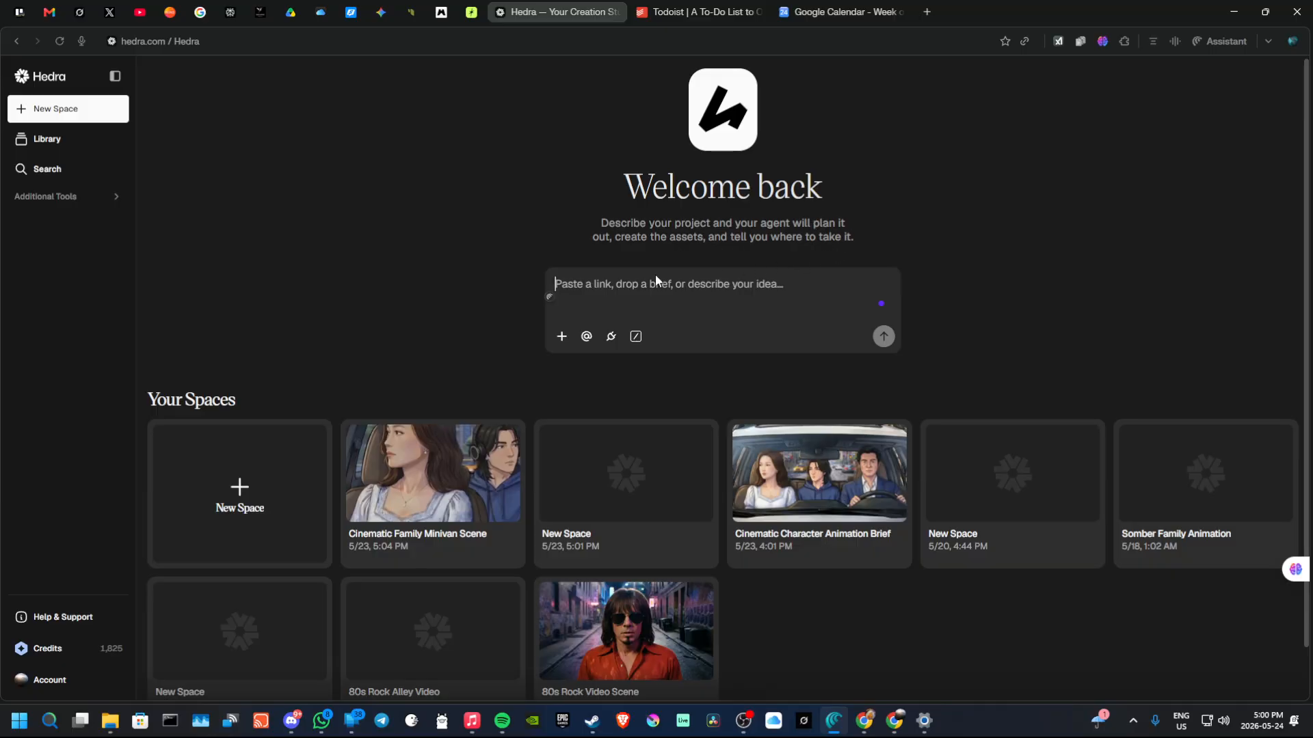
- Create a blank new space, check the skills available for its prompt, and return to the home page
{"action": "left_click", "coordinate": [245, 486]}
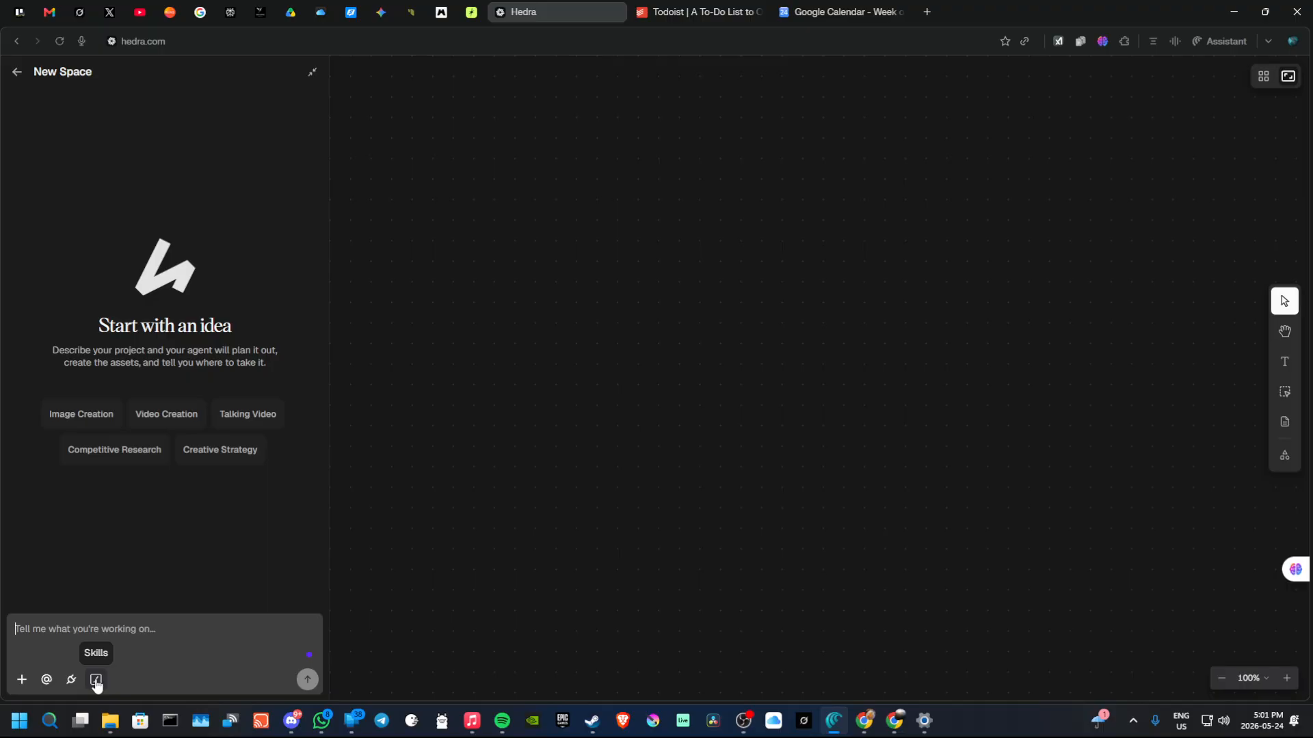
{"action": "left_click", "coordinate": [95, 680]}
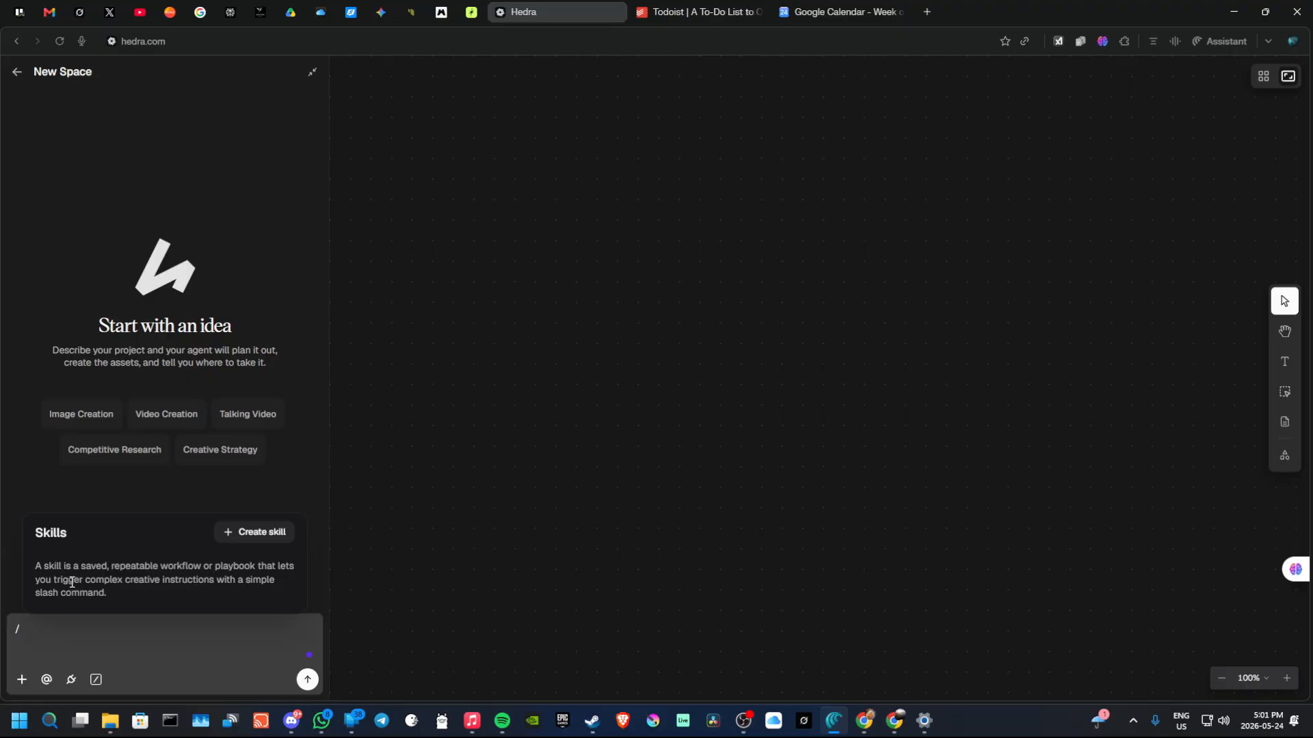
{"action": "key", "text": "BackSpace"}
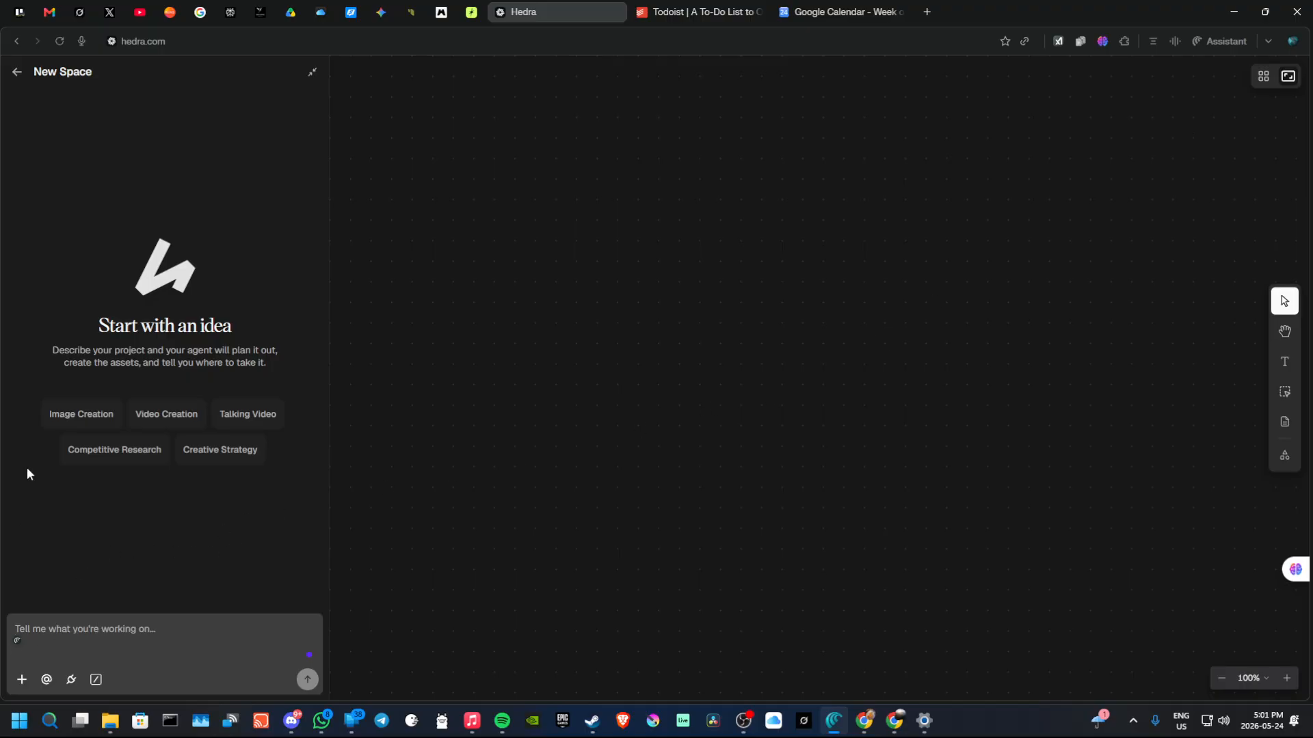
{"action": "left_click", "coordinate": [17, 72]}
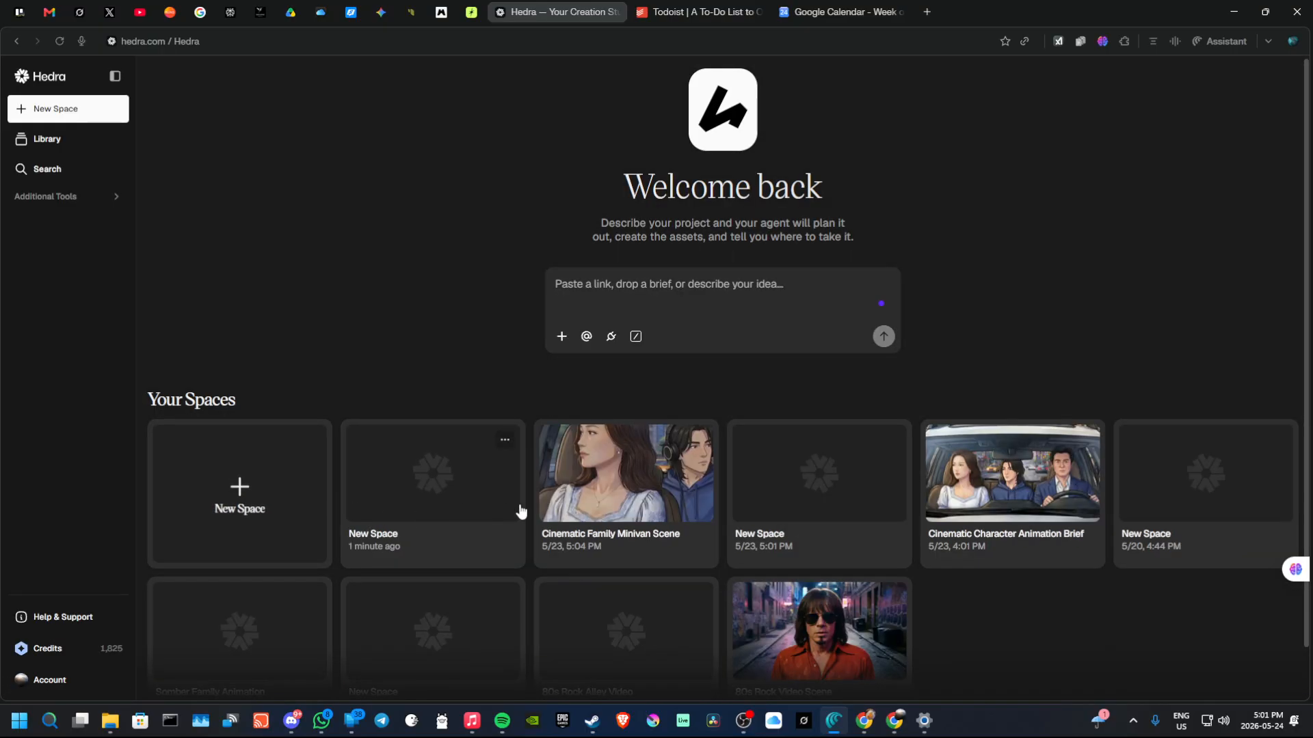
- Review the prompt, reference images and generated video in the Cinematic Family Minivan Scene space, and return to the home page
{"action": "left_click", "coordinate": [642, 499]}
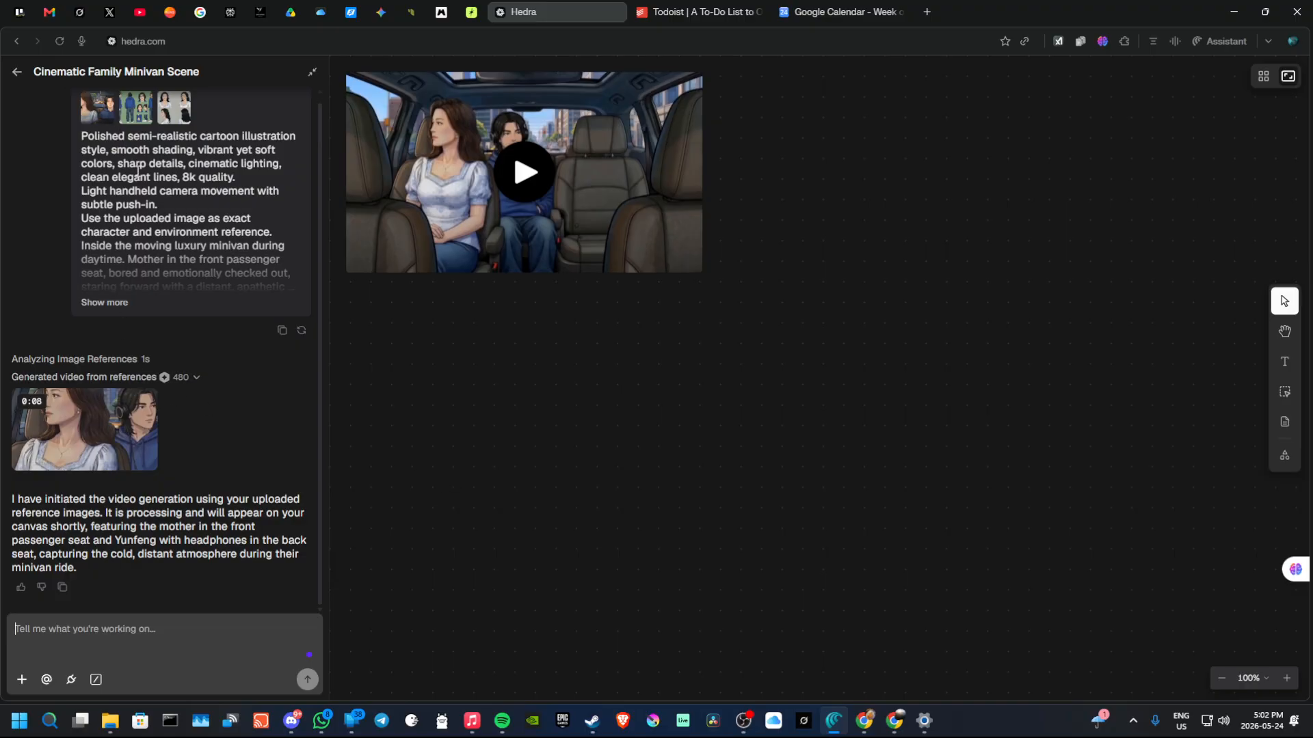
{"action": "scroll", "coordinate": [124, 183], "scroll_direction": "up", "scroll_amount": 1}
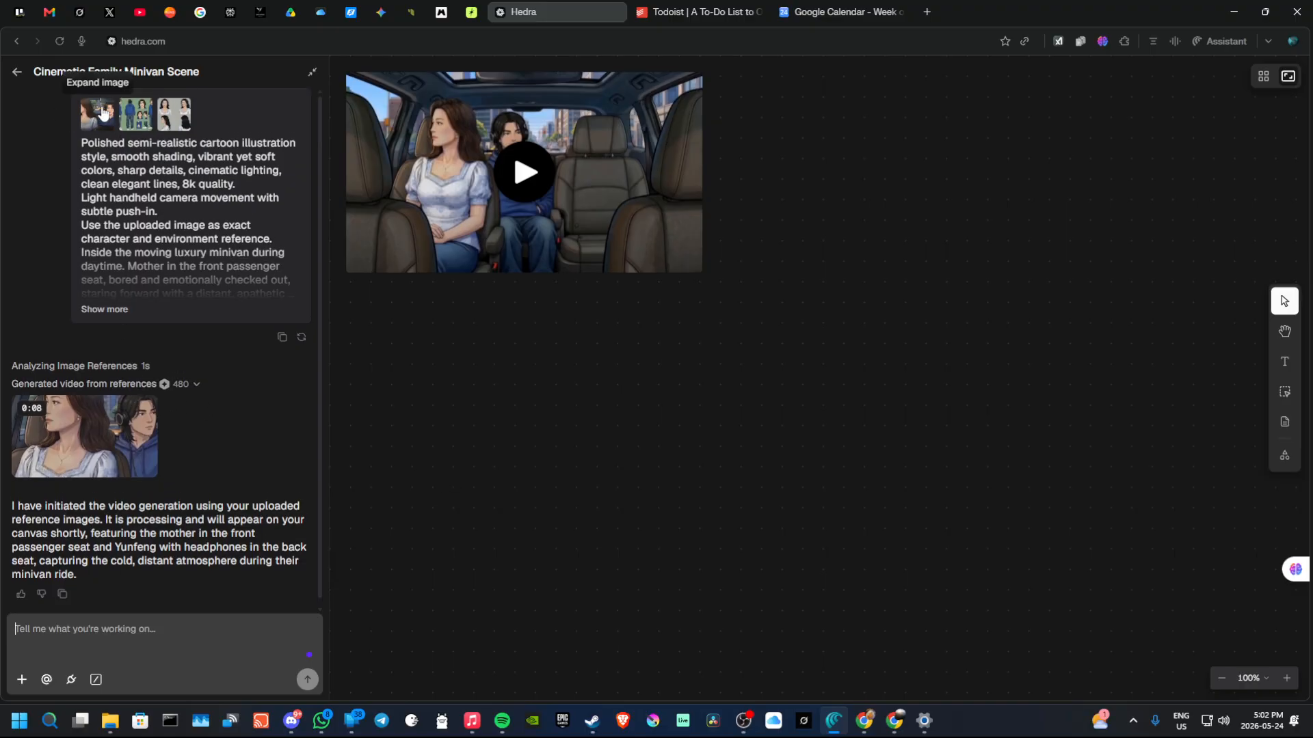
{"action": "scroll", "coordinate": [171, 469], "scroll_direction": "down", "scroll_amount": 1}
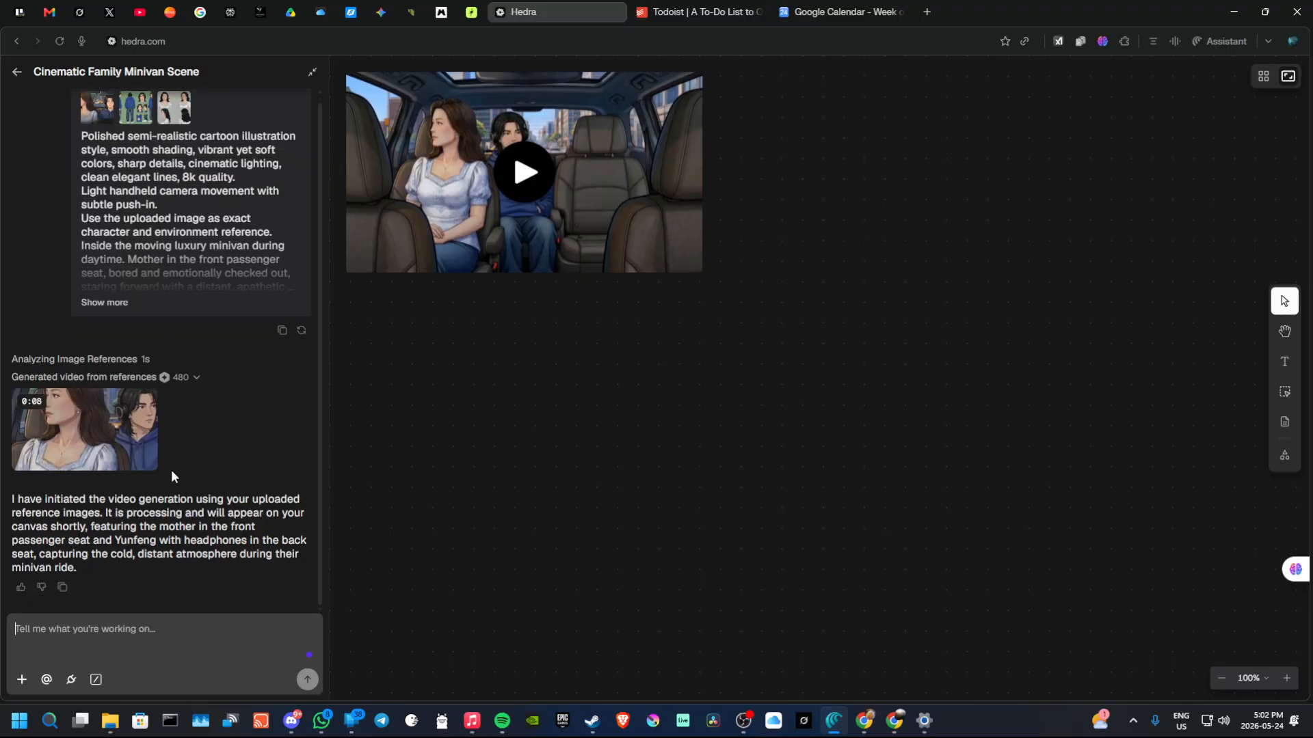
{"action": "mouse_move", "coordinate": [76, 376]}
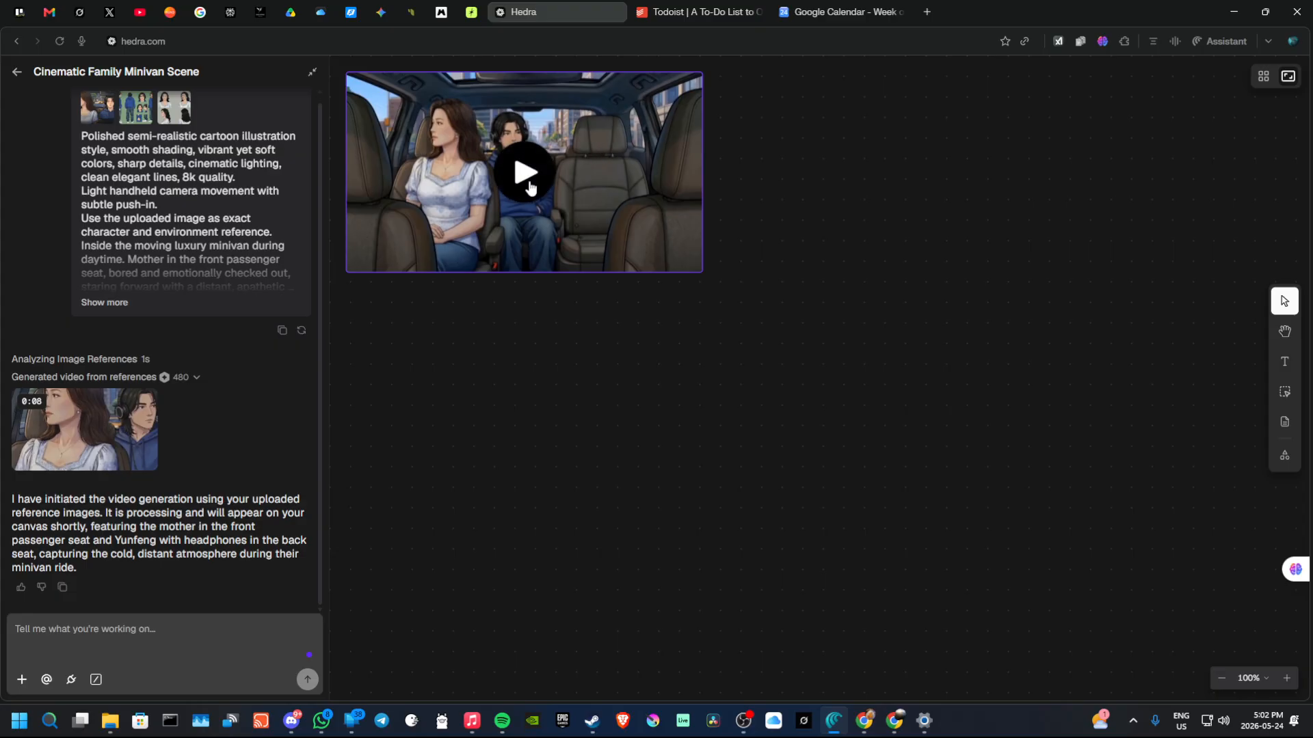
{"action": "left_click", "coordinate": [14, 73]}
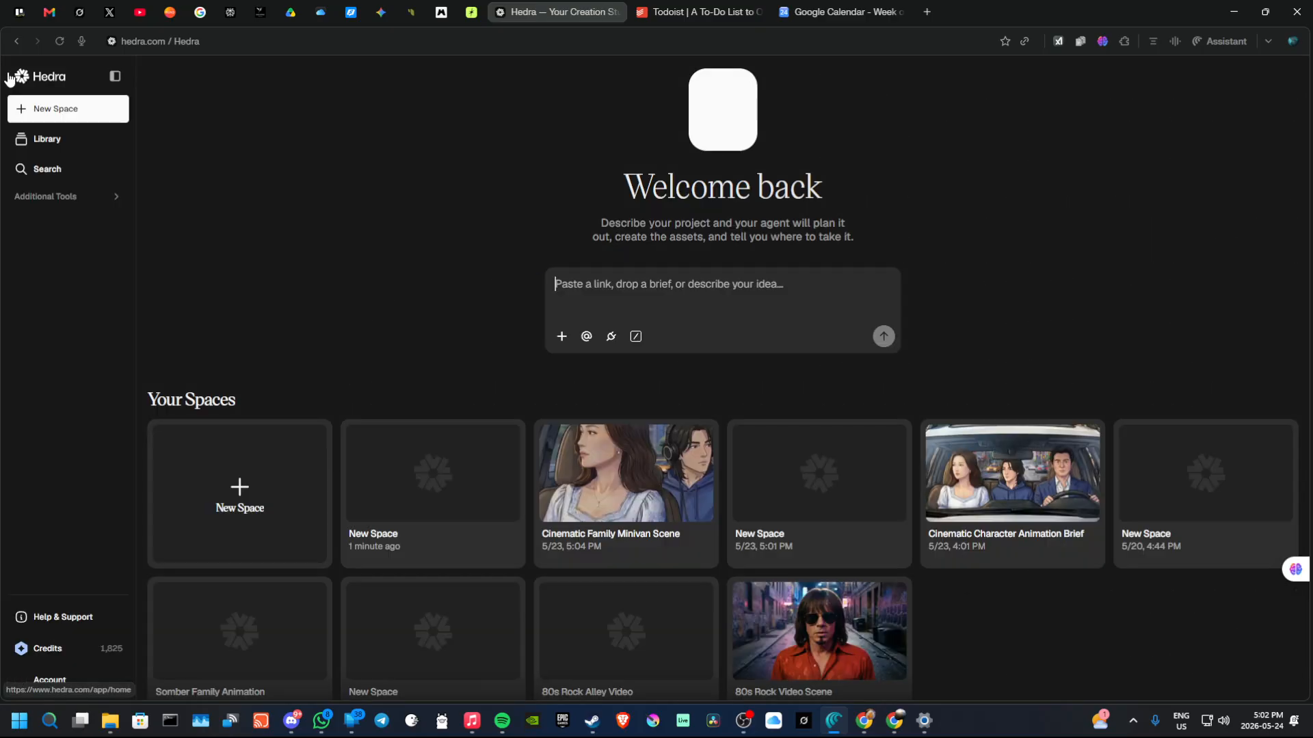
- Play the generated video in the 80s Rock Video Scene space with its sound muted, and return to the home page
{"action": "scroll", "coordinate": [854, 444], "scroll_direction": "down", "scroll_amount": 1}
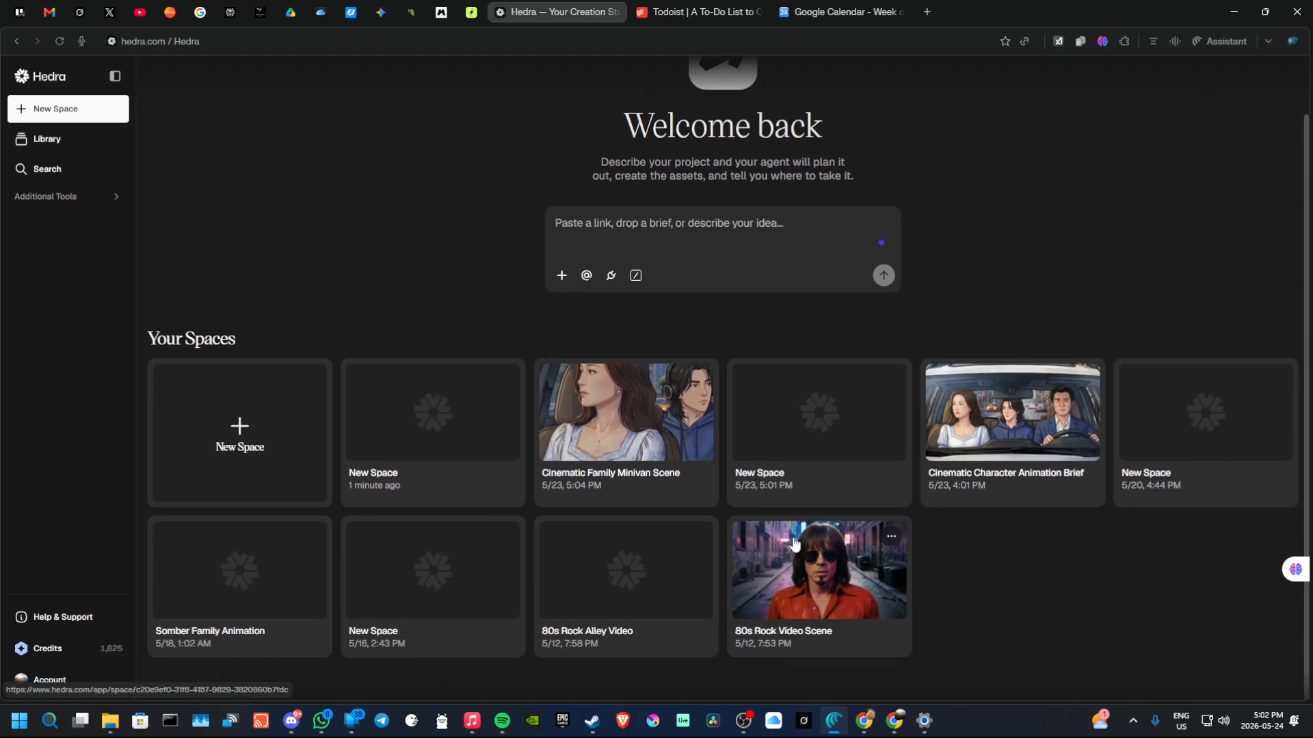
{"action": "left_click", "coordinate": [799, 547]}
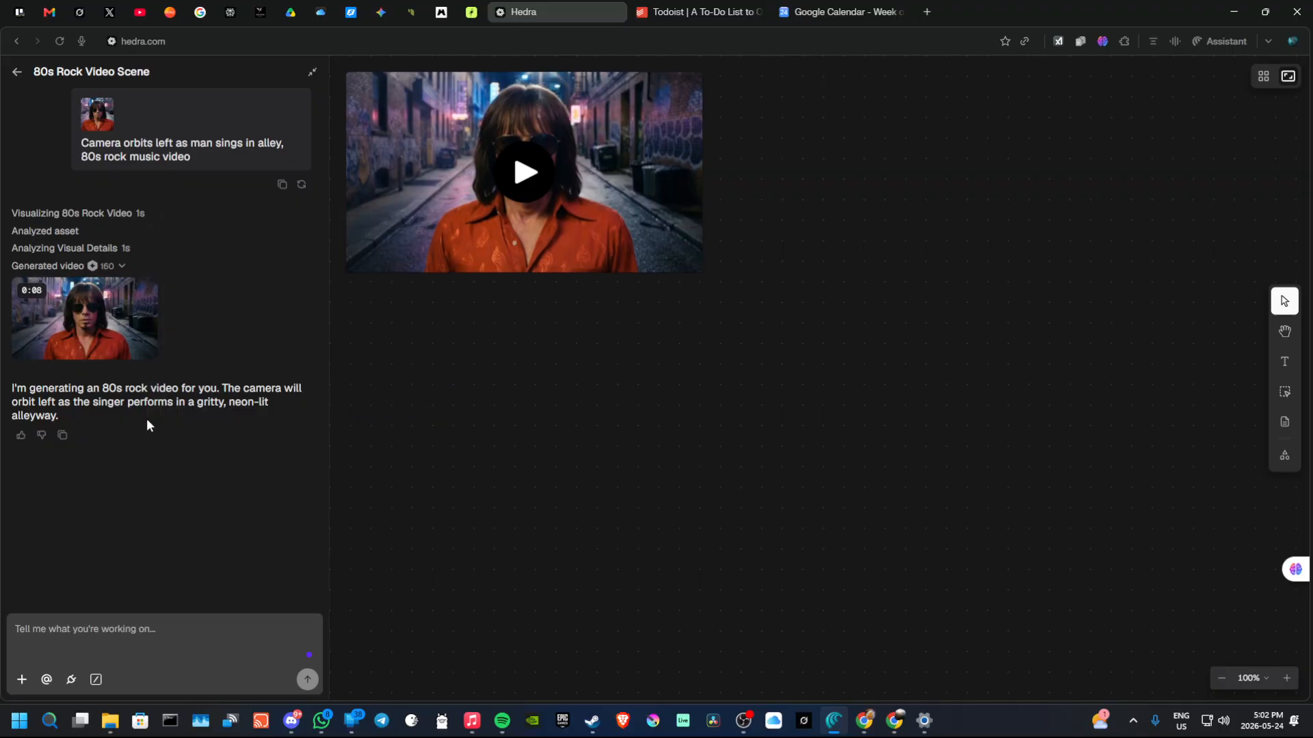
{"action": "left_click", "coordinate": [525, 186]}
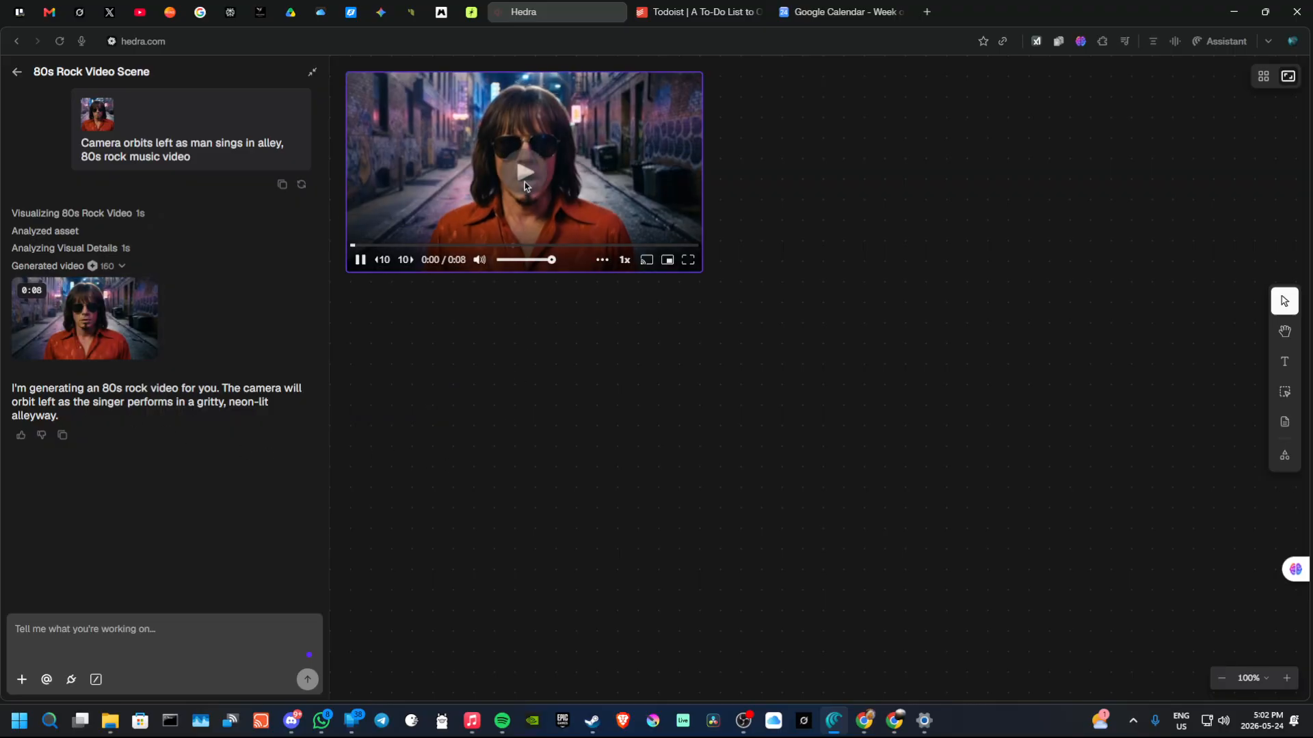
{"action": "left_click", "coordinate": [481, 263]}
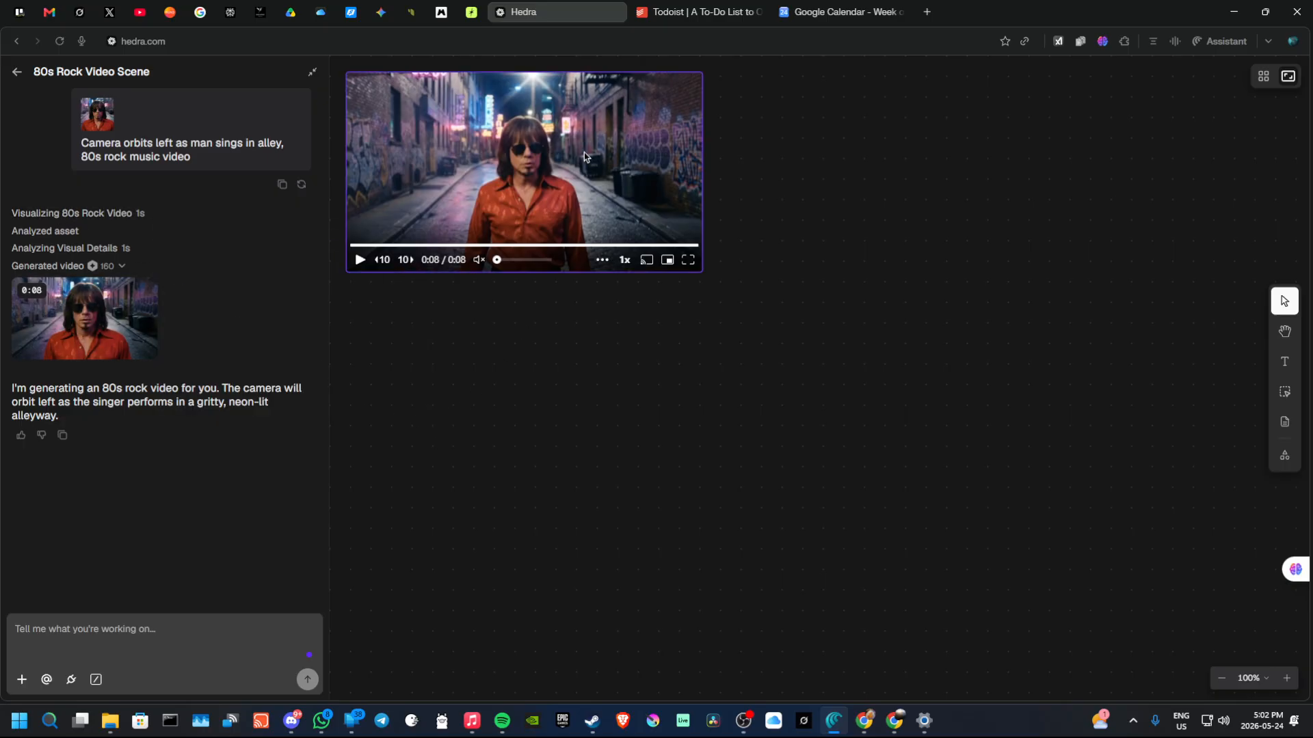
{"action": "left_click", "coordinate": [19, 73]}
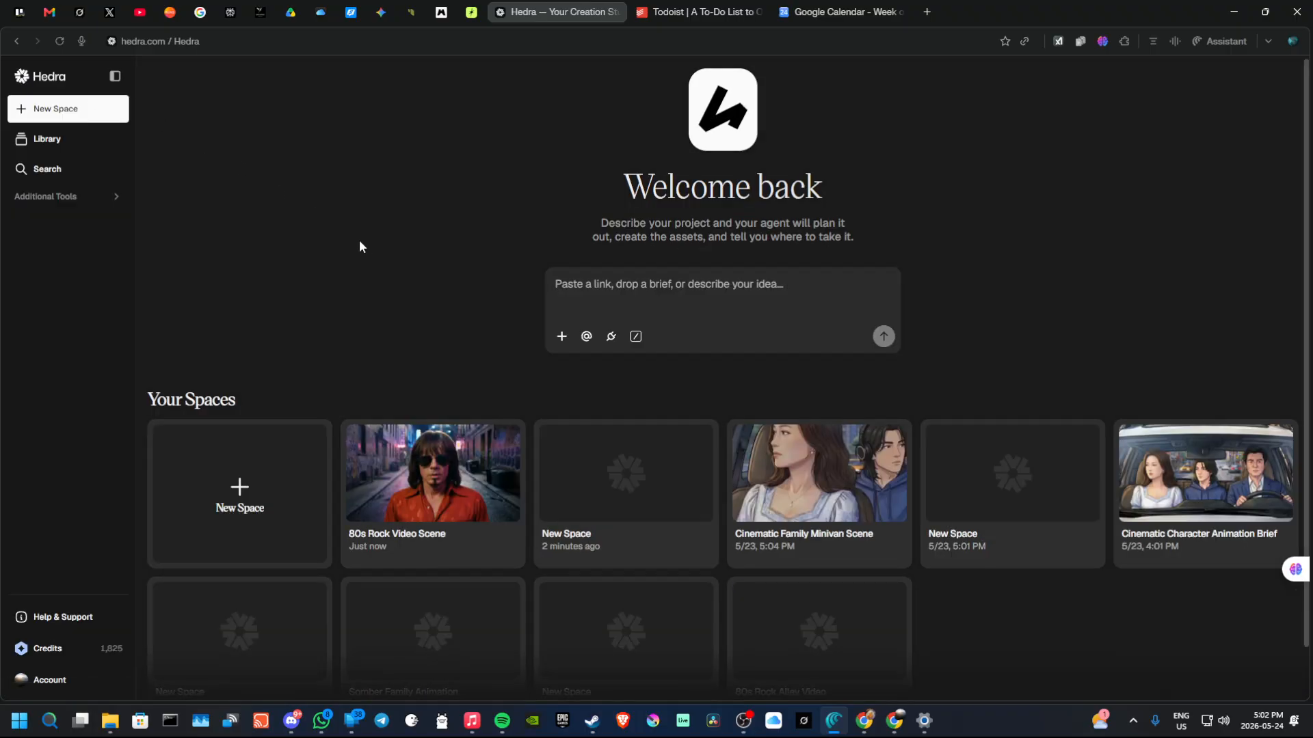
- Look over the library's saved work and the form for creating an element, without saving one
{"action": "left_click", "coordinate": [54, 136]}
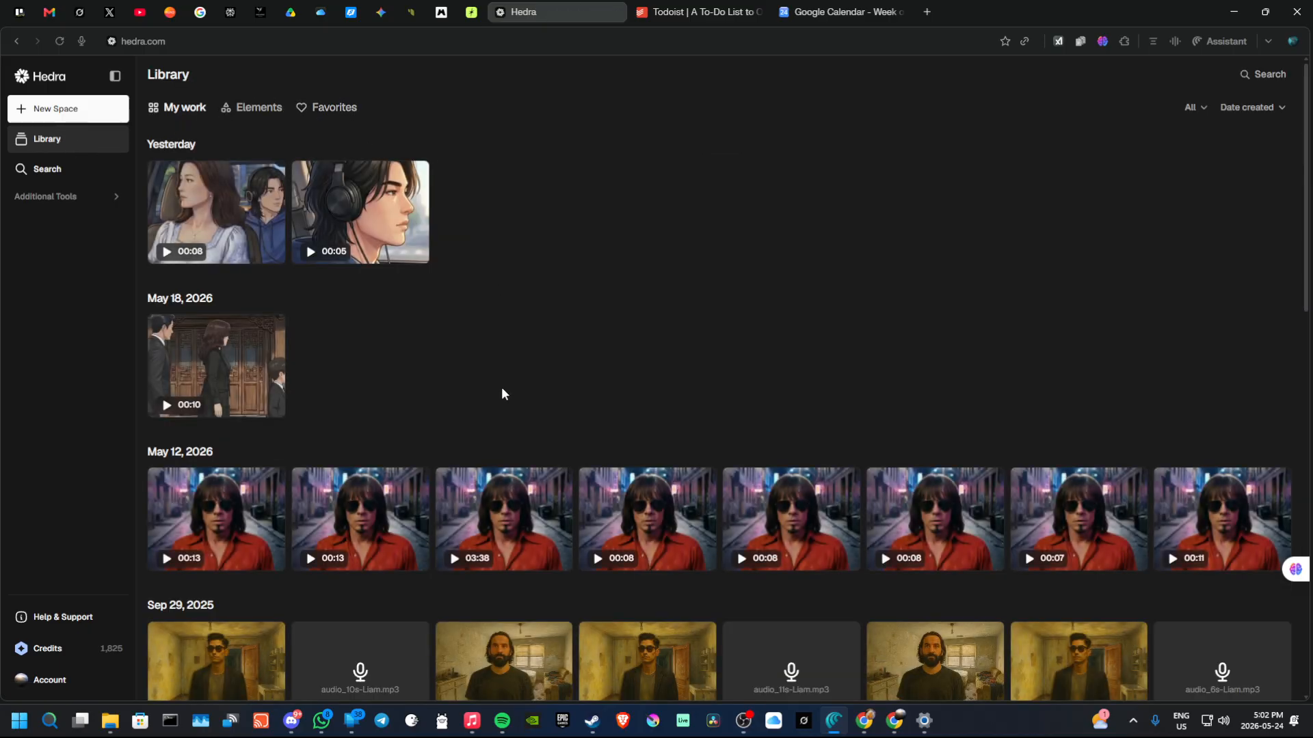
{"action": "mouse_move", "coordinate": [423, 489]}
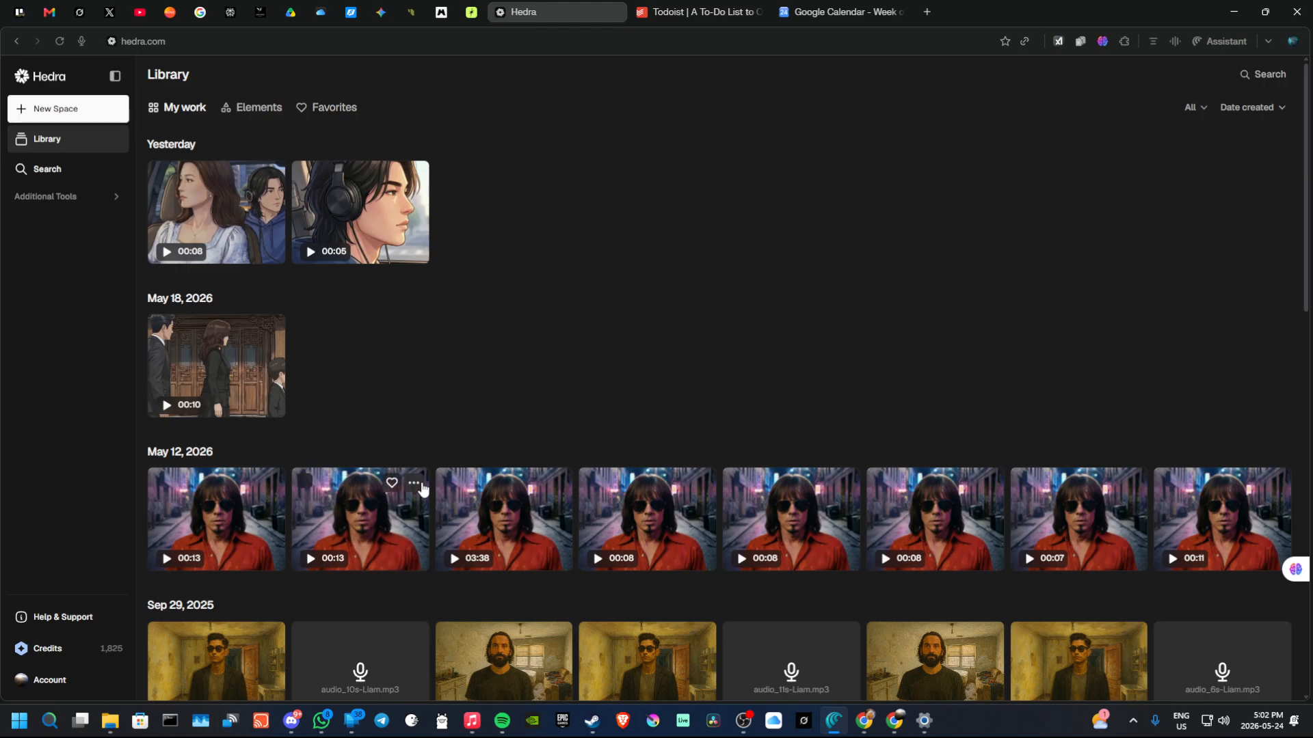
{"action": "left_click", "coordinate": [250, 111]}
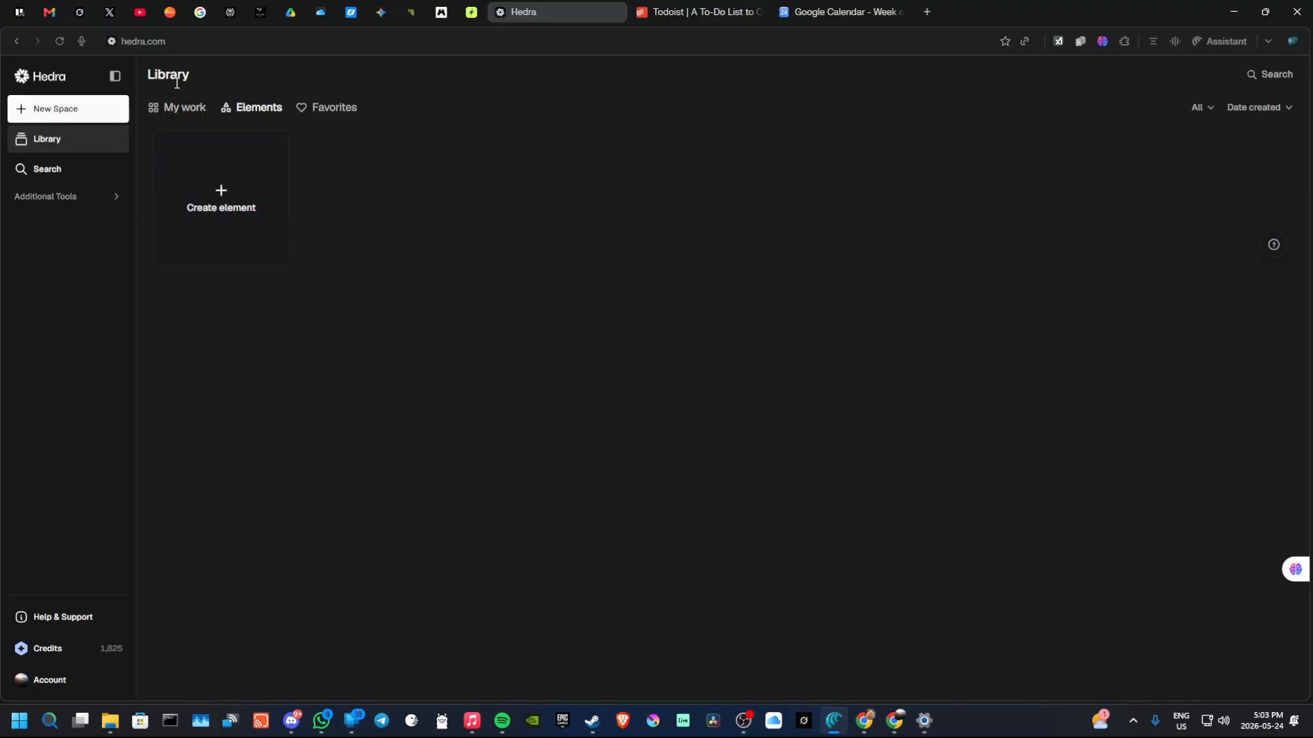
{"action": "left_click", "coordinate": [221, 199]}
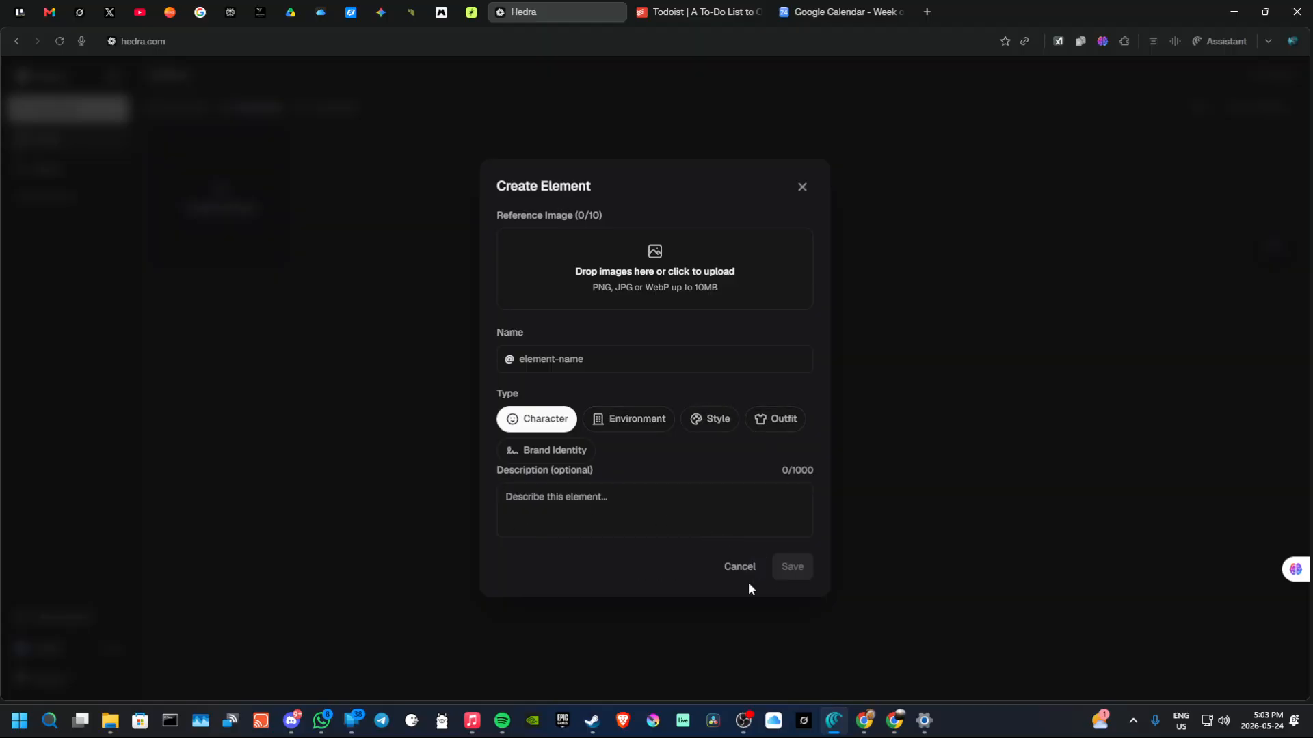
{"action": "left_click", "coordinate": [737, 569]}
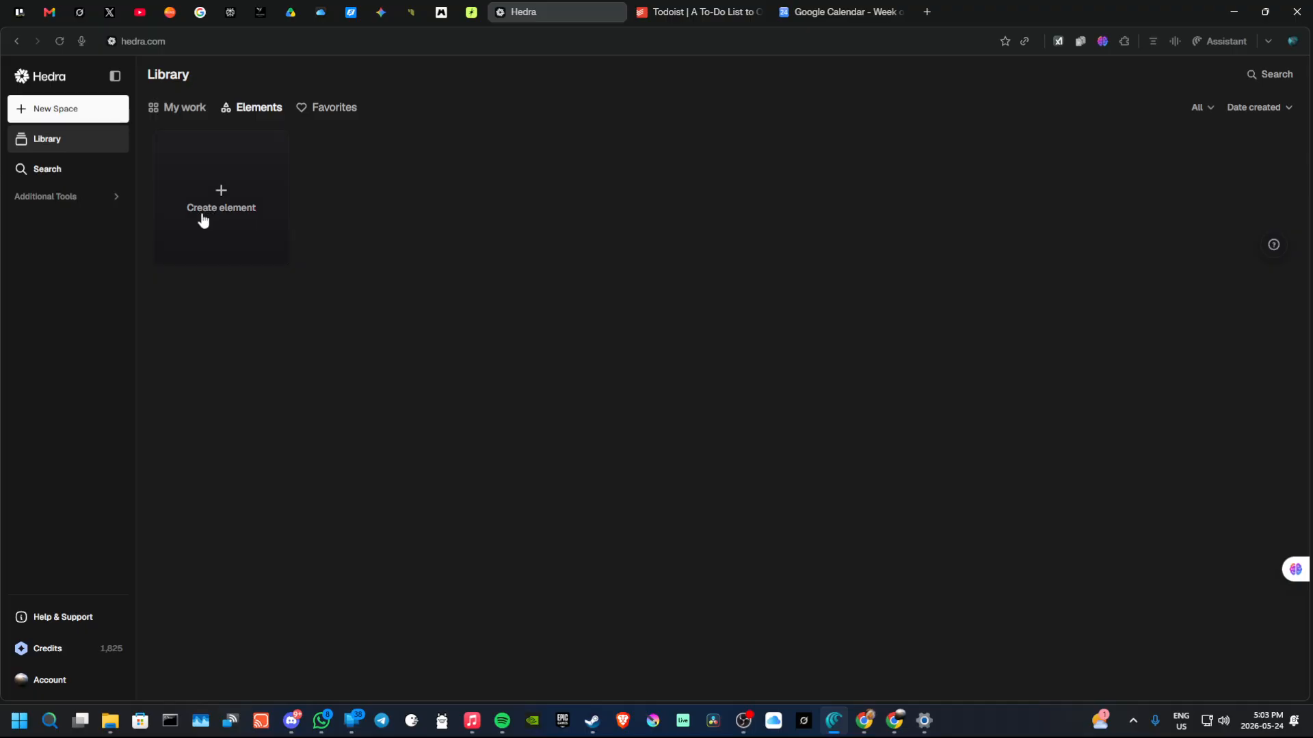
- Look over the chats, navigation and creation shortcuts offered by the site search, and dismiss it
{"action": "left_click", "coordinate": [57, 171]}
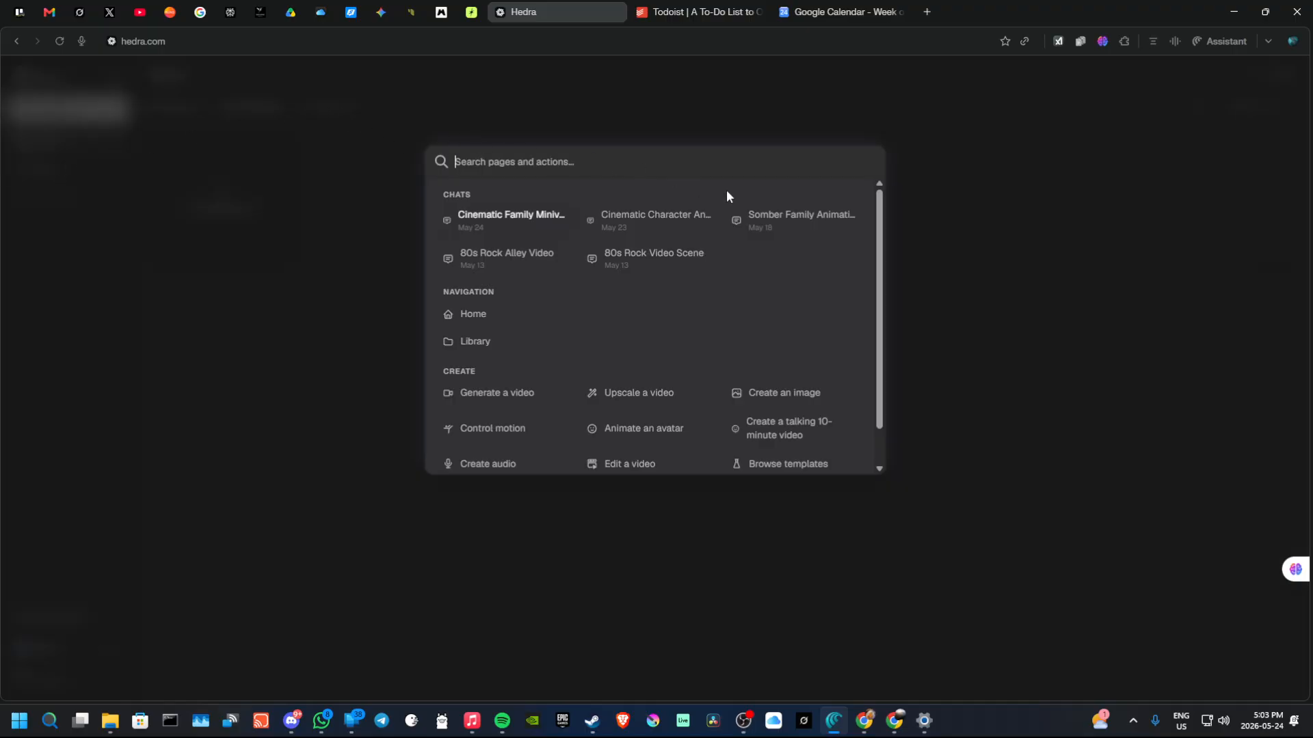
{"action": "left_click", "coordinate": [992, 291]}
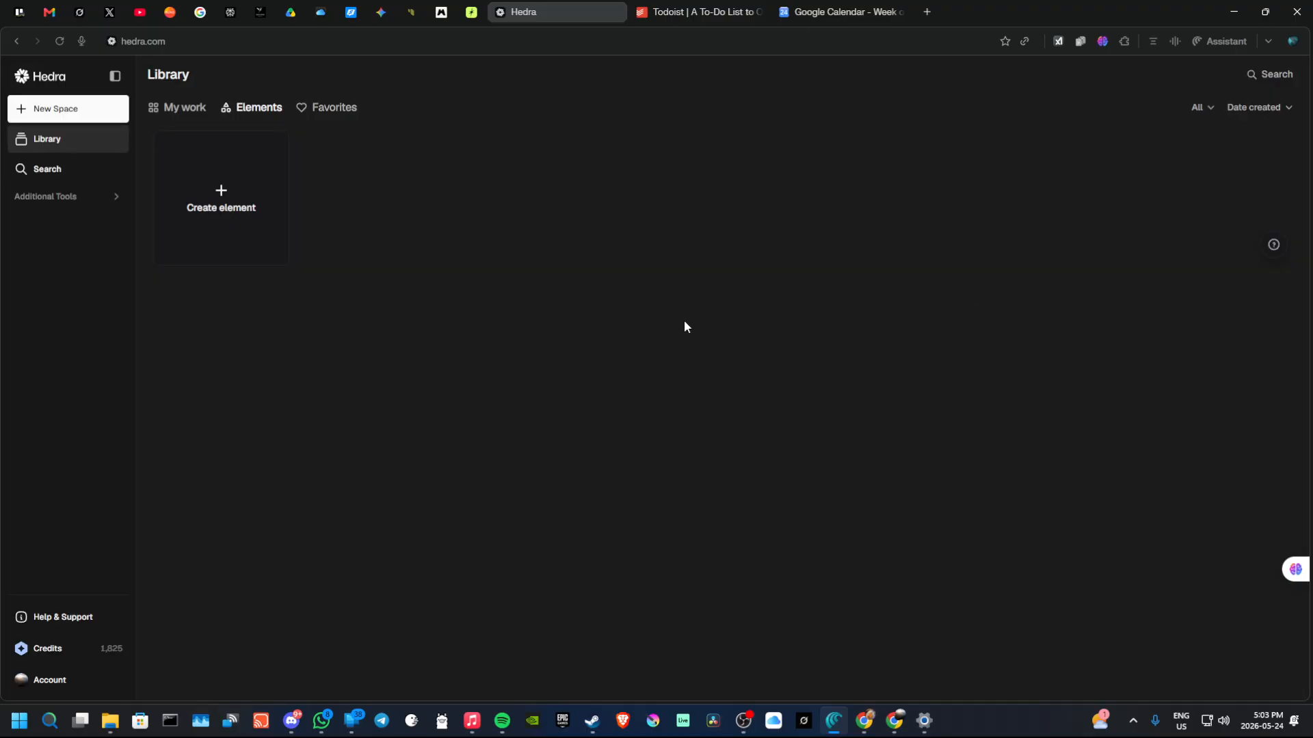
- Open the video generation tool and switch its mode to Transition
{"action": "left_click", "coordinate": [91, 199]}
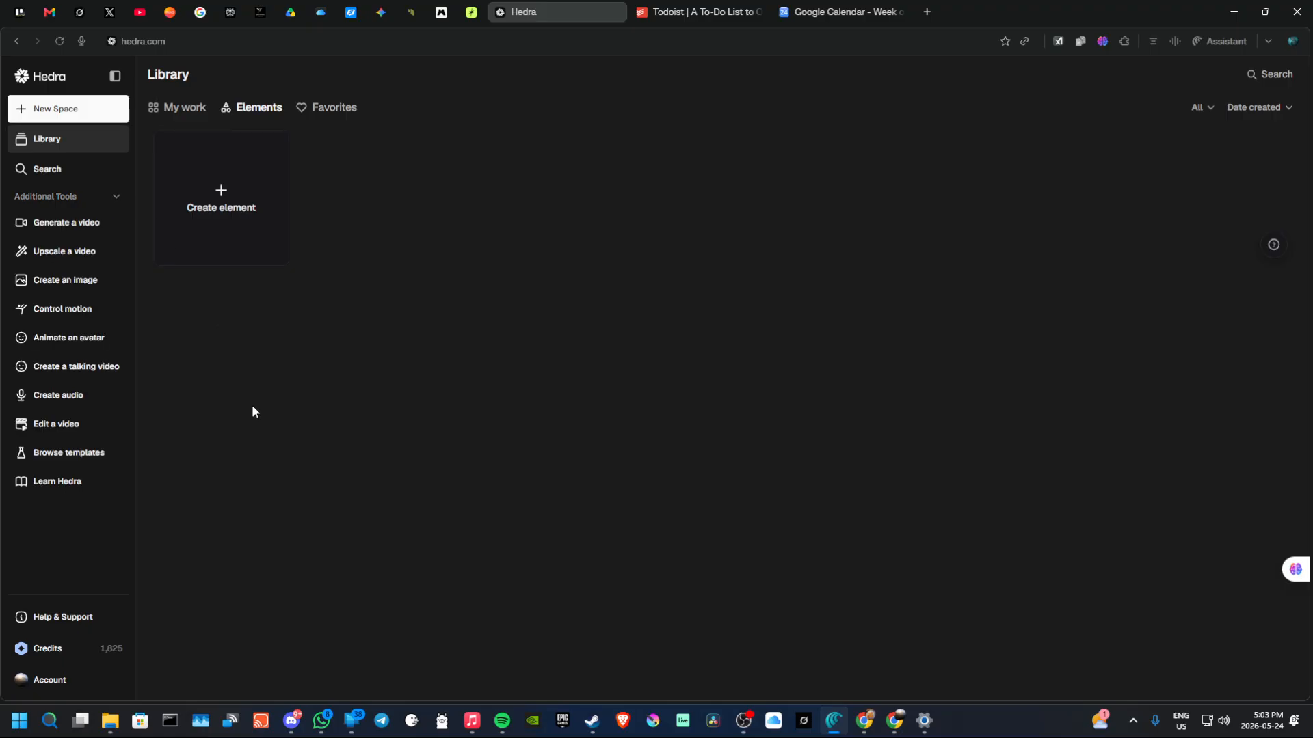
{"action": "left_click", "coordinate": [52, 224]}
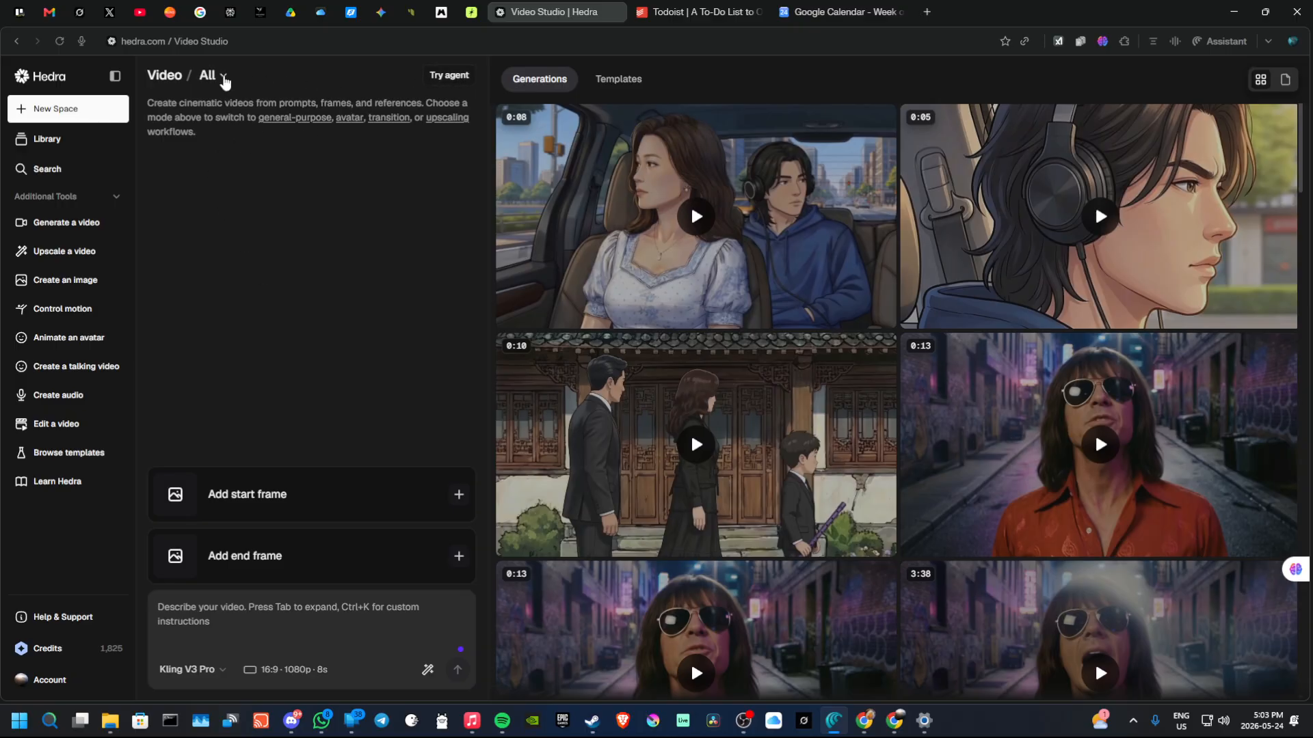
{"action": "left_click", "coordinate": [224, 77]}
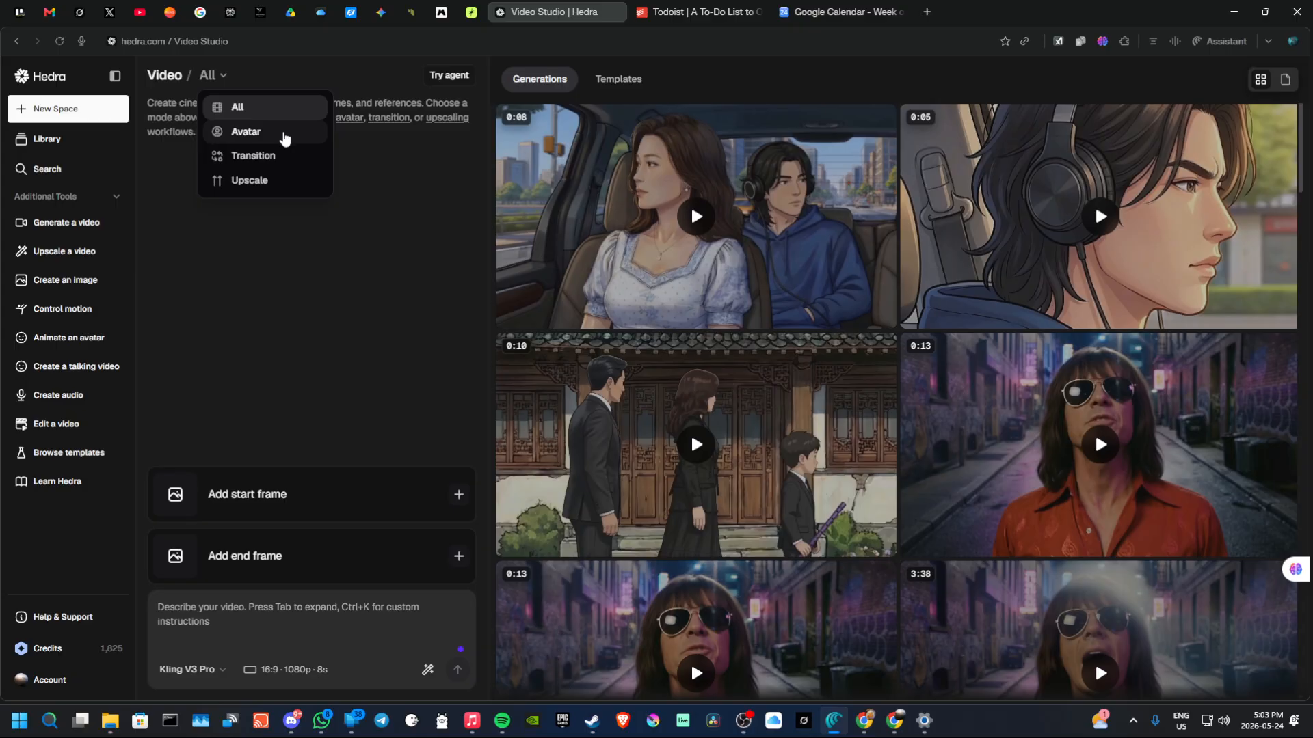
{"action": "left_click", "coordinate": [290, 161]}
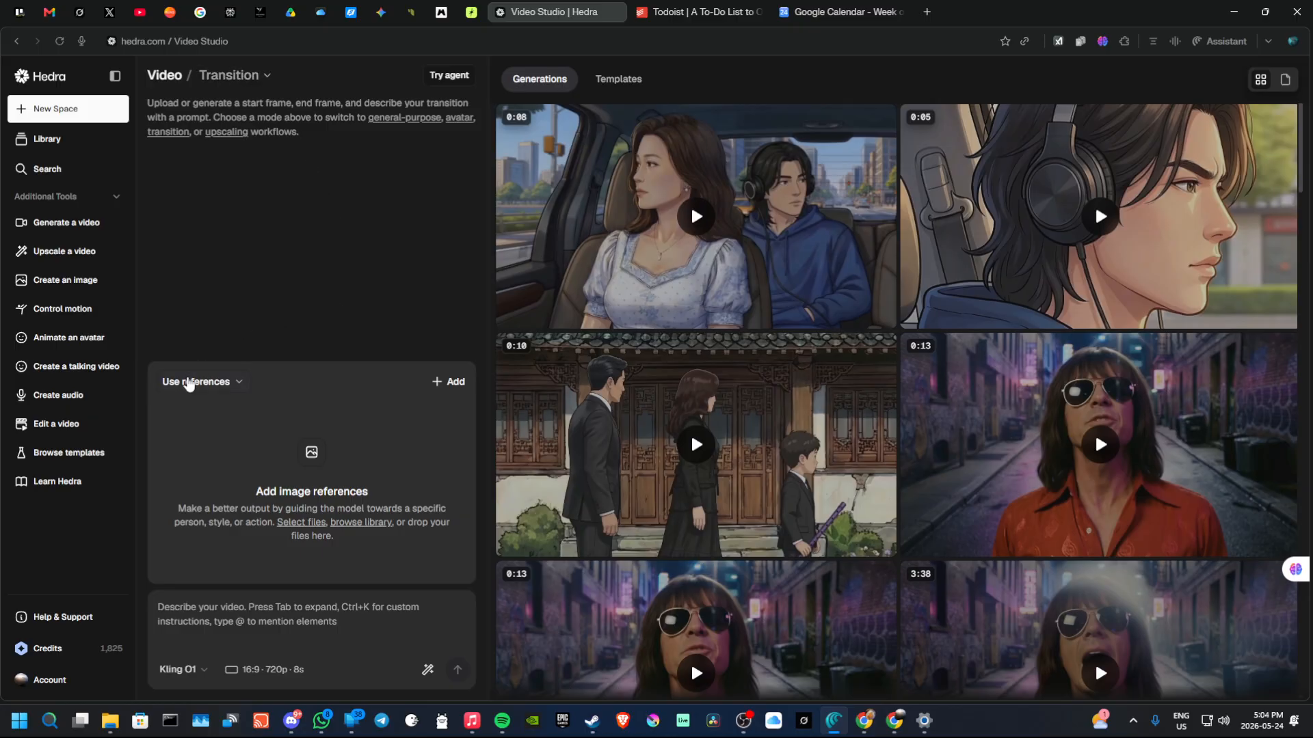
- Check the options for guiding the model, keeping the choice on Use references
{"action": "left_click", "coordinate": [207, 380]}
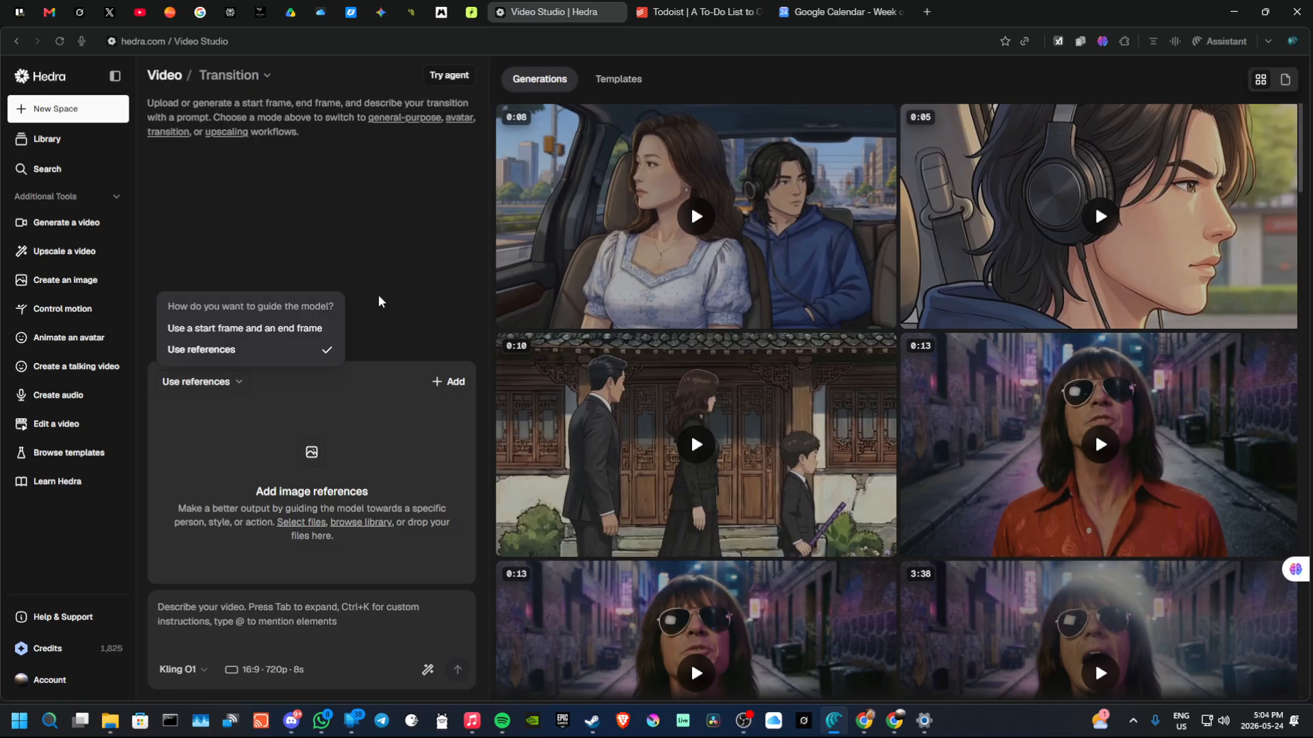
{"action": "double_click", "coordinate": [265, 492]}
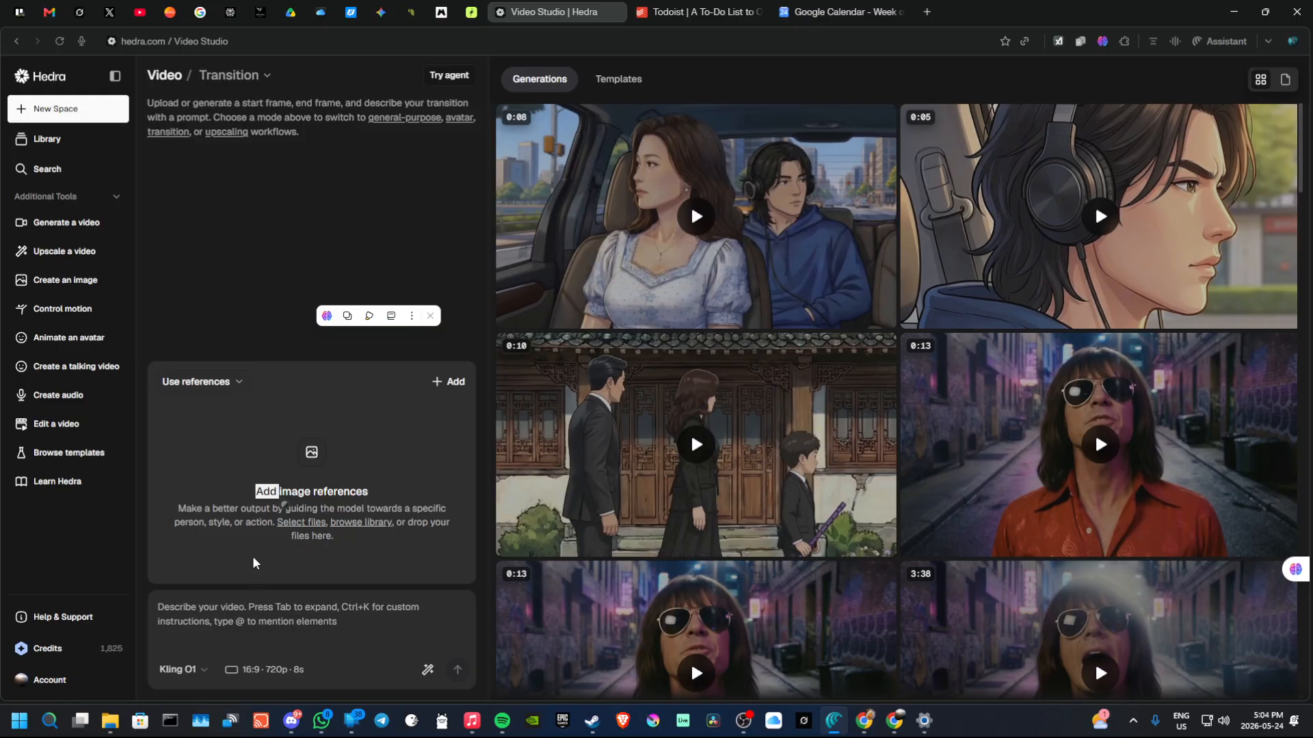
{"action": "left_click", "coordinate": [206, 447]}
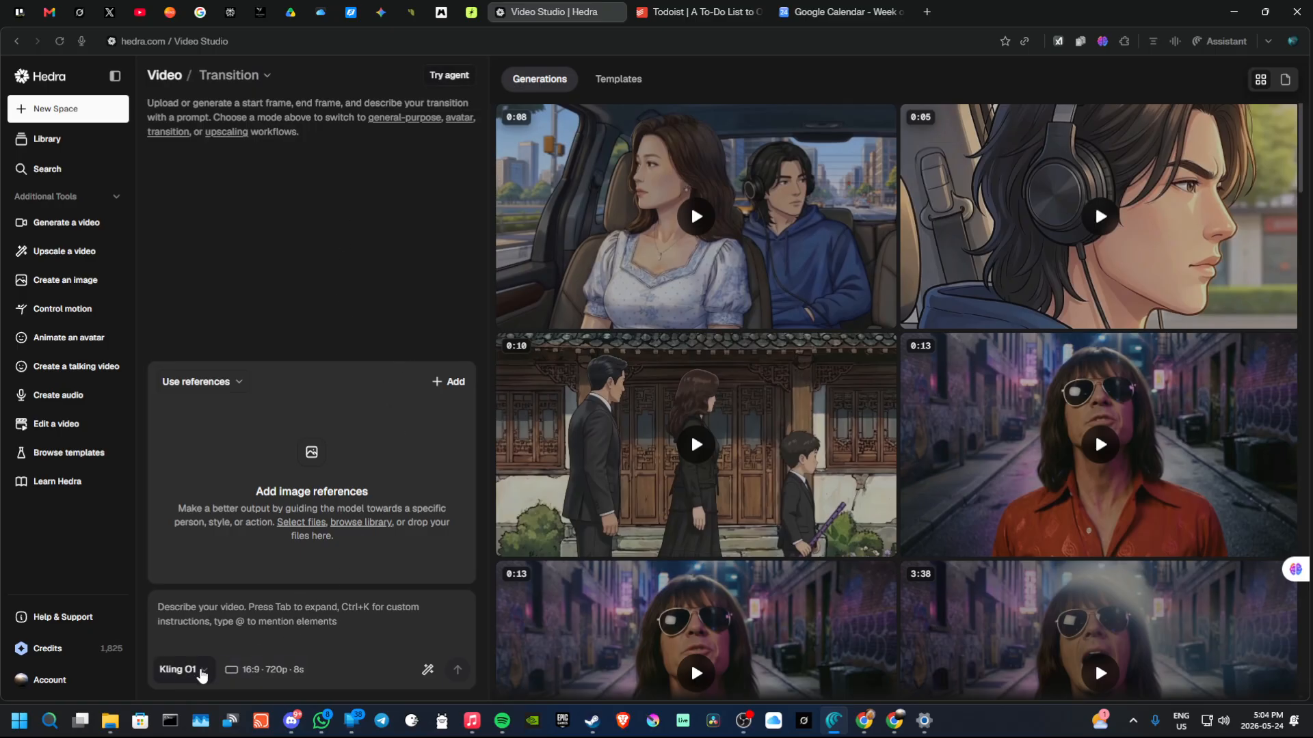
- Browse the video models available for transitions and compare their per-second credit costs
{"action": "left_click", "coordinate": [198, 670]}
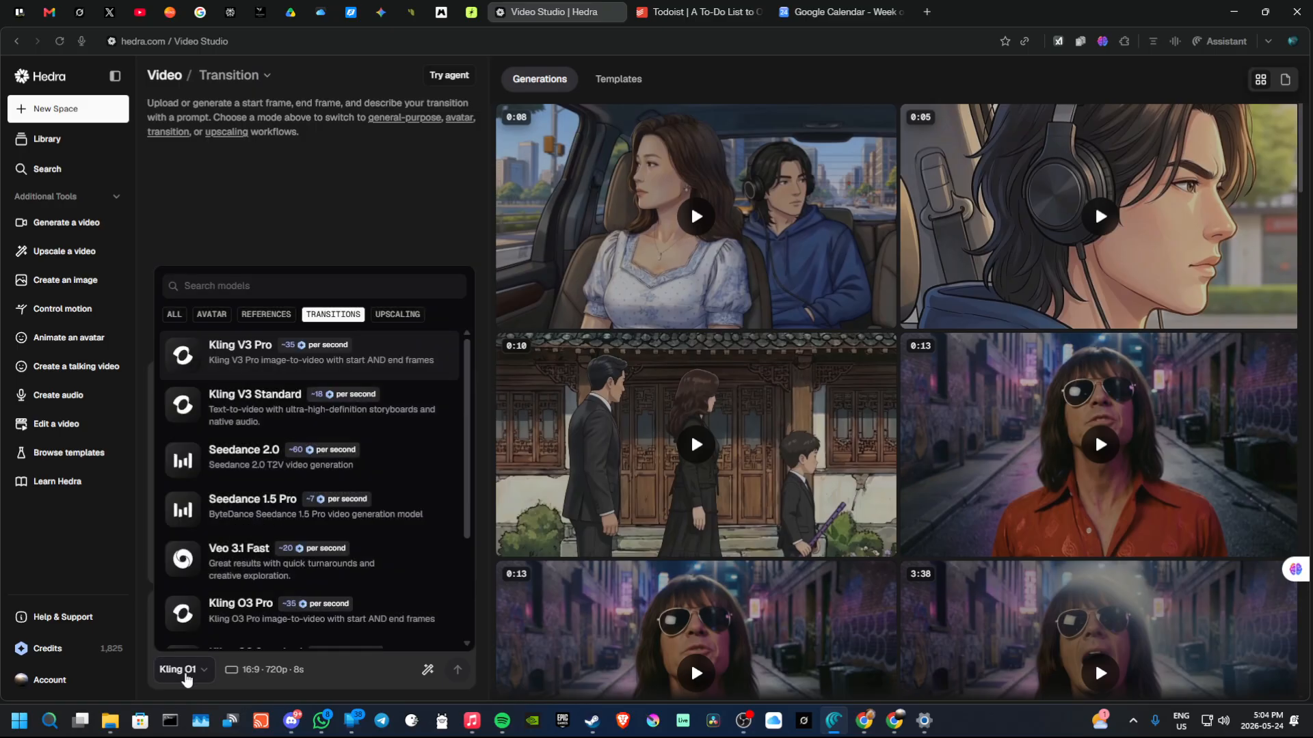
{"action": "scroll", "coordinate": [274, 417], "scroll_direction": "down", "scroll_amount": 3}
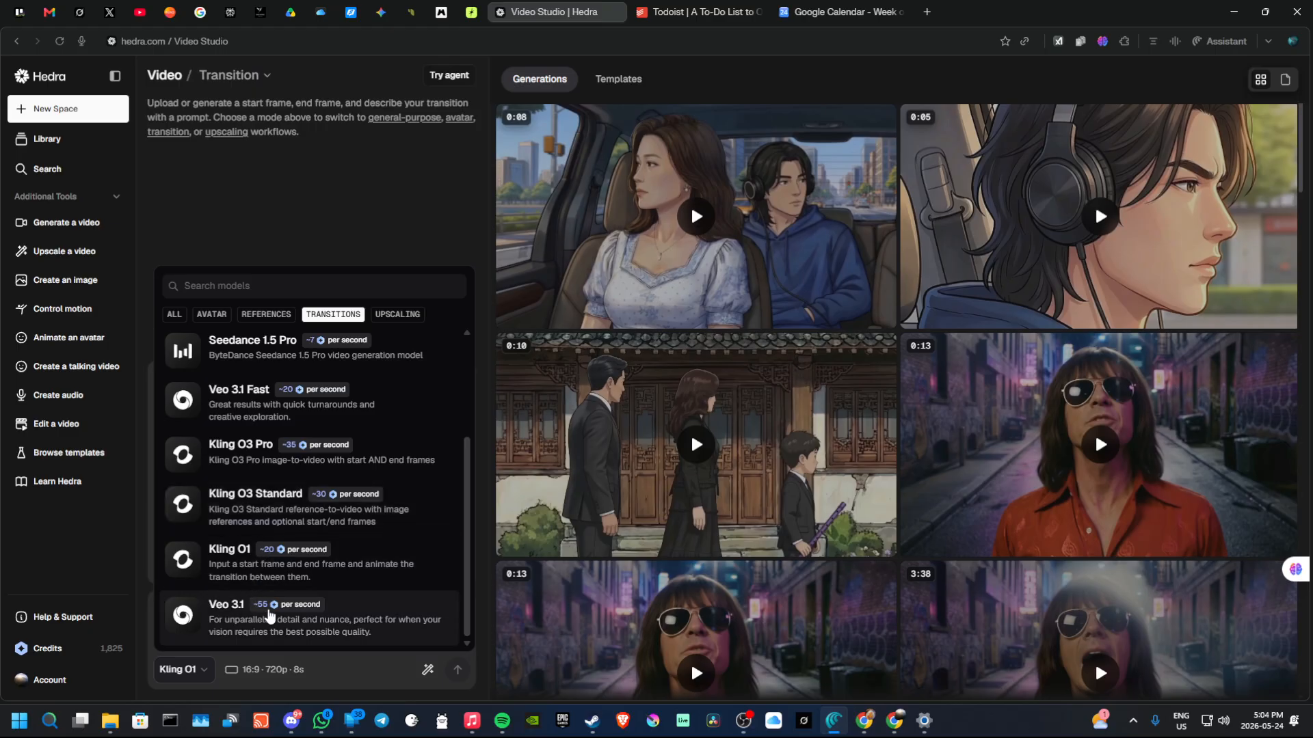
{"action": "scroll", "coordinate": [266, 616], "scroll_direction": "up", "scroll_amount": 3}
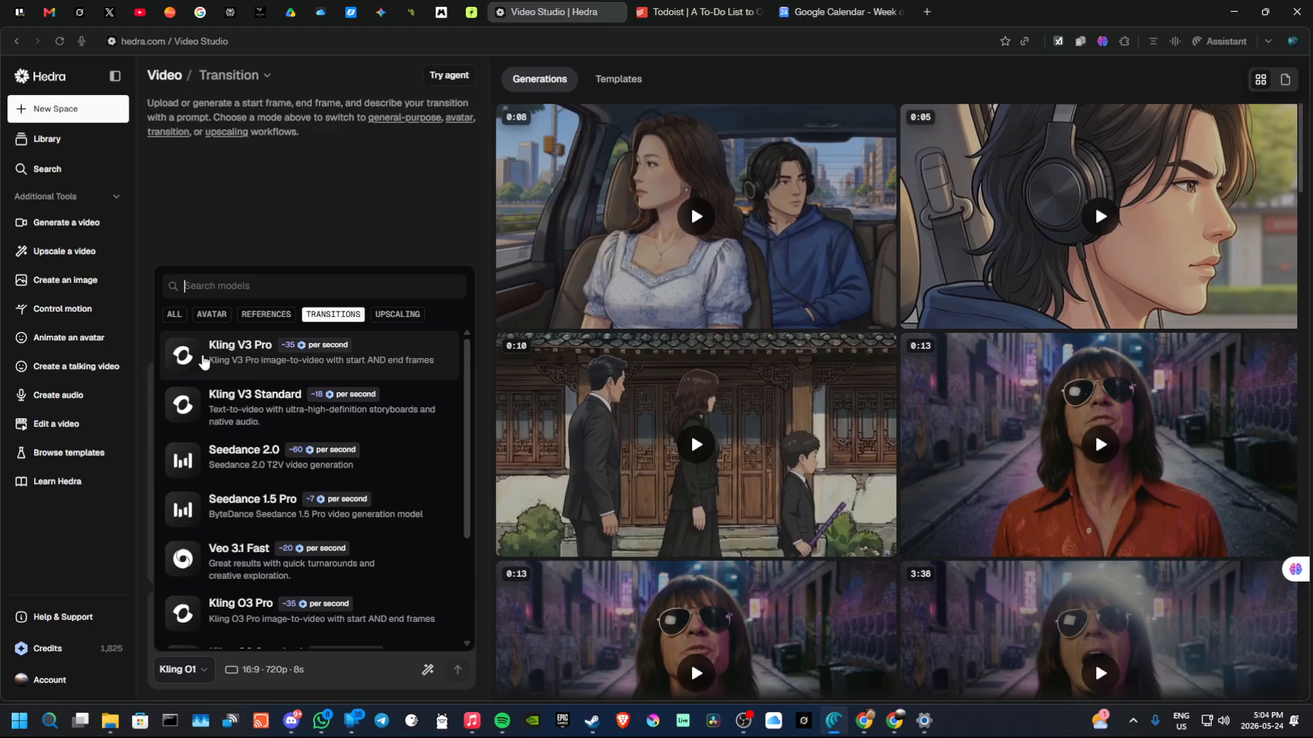
{"action": "scroll", "coordinate": [259, 463], "scroll_direction": "down", "scroll_amount": 3}
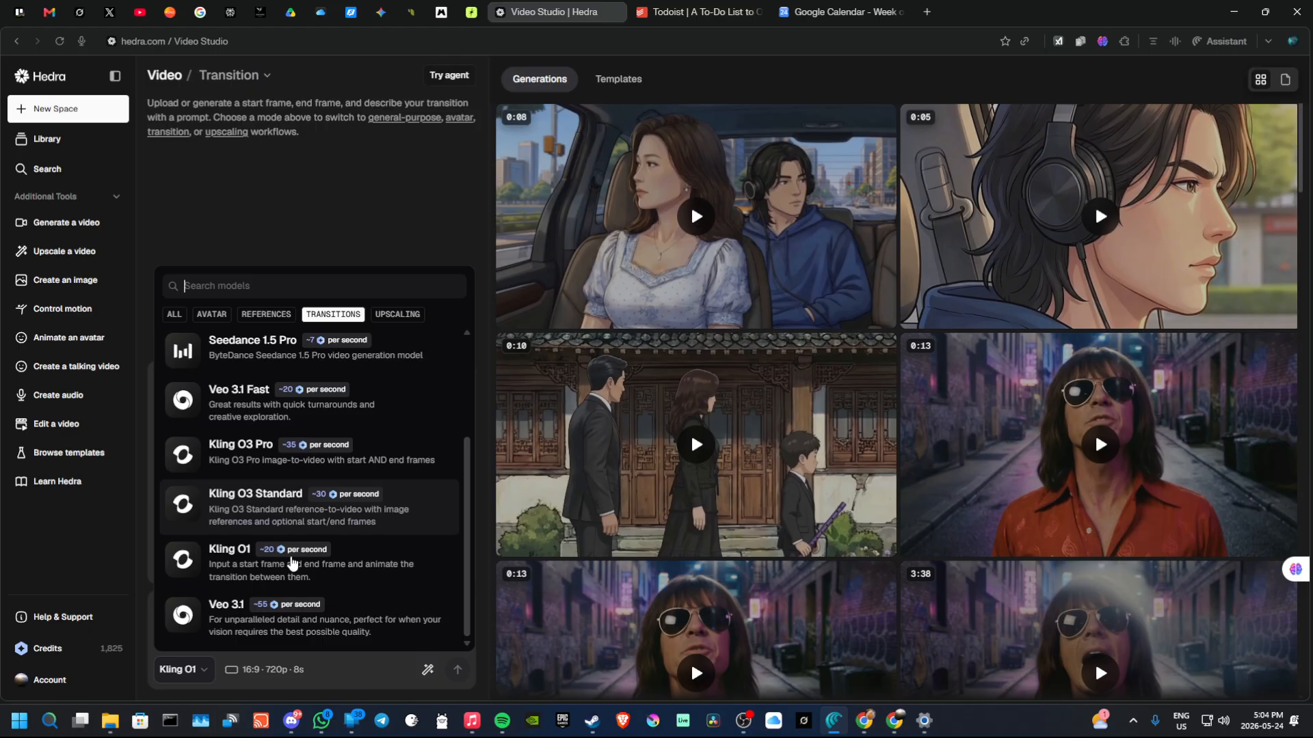
{"action": "scroll", "coordinate": [273, 530], "scroll_direction": "up", "scroll_amount": 3}
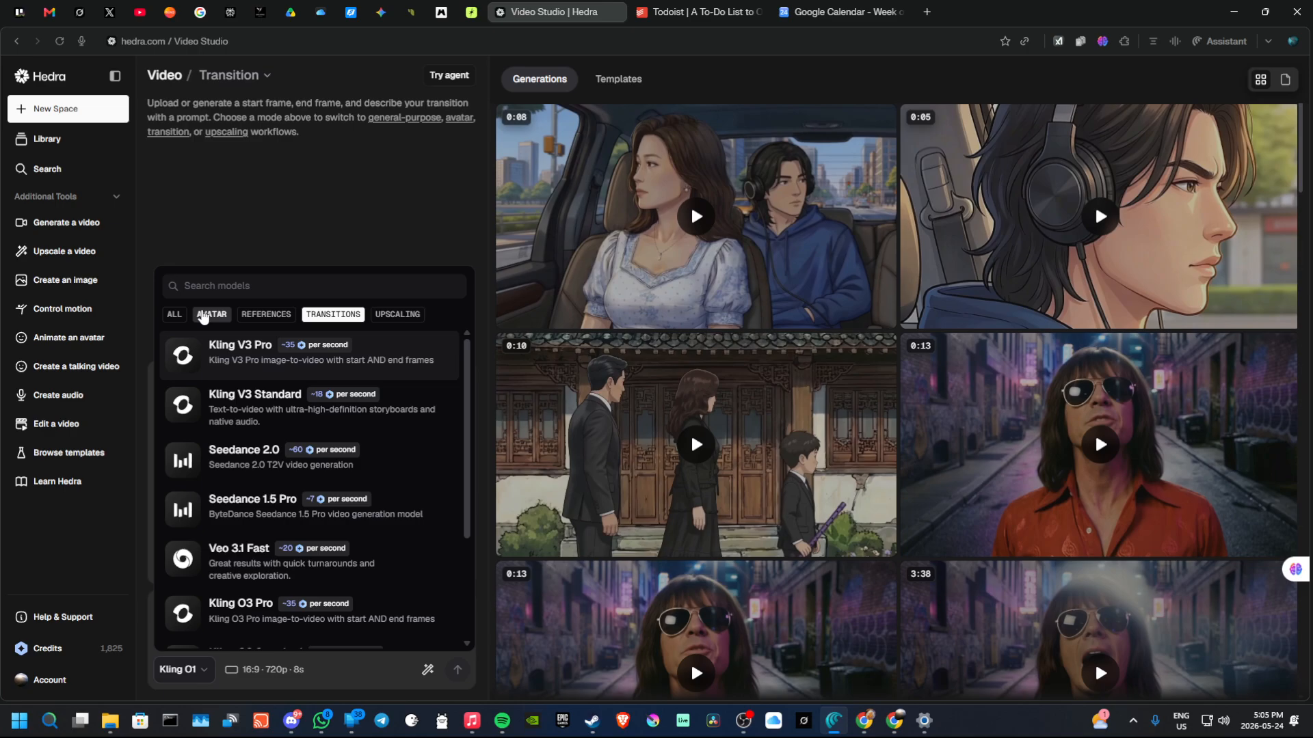
- Compare the video models offered under the avatar, references, transitions and upscaling categories
{"action": "left_click", "coordinate": [203, 315]}
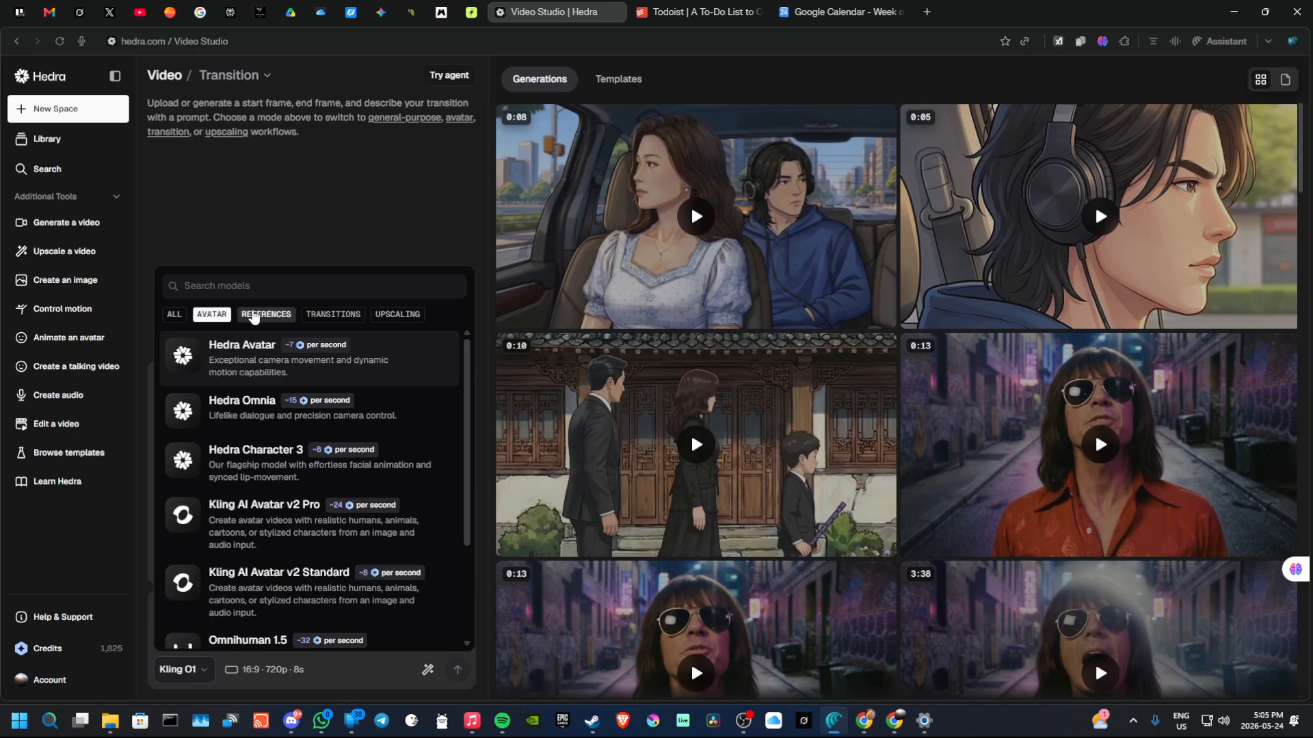
{"action": "left_click", "coordinate": [264, 315]}
{"action": "left_click", "coordinate": [324, 318]}
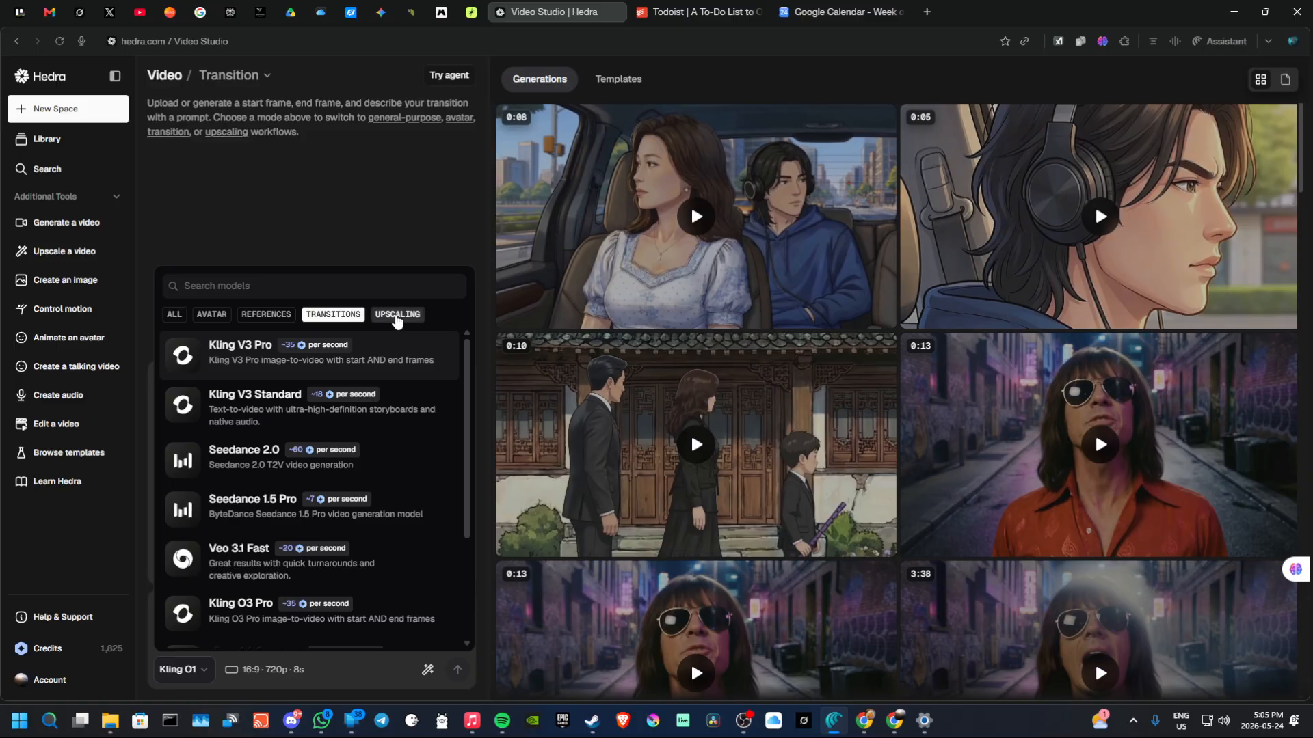
{"action": "left_click", "coordinate": [396, 315]}
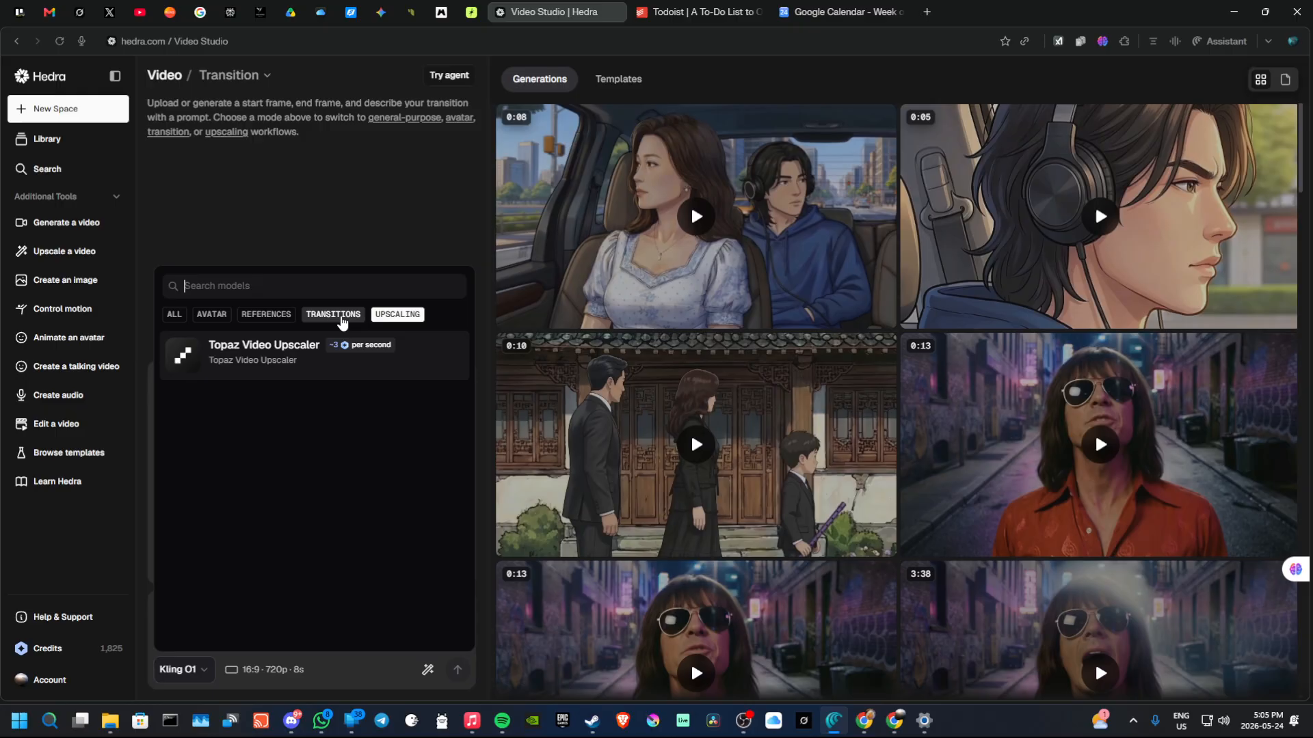
{"action": "left_click", "coordinate": [343, 318]}
{"action": "scroll", "coordinate": [335, 533], "scroll_direction": "down", "scroll_amount": 3}
{"action": "scroll", "coordinate": [297, 519], "scroll_direction": "up", "scroll_amount": 3}
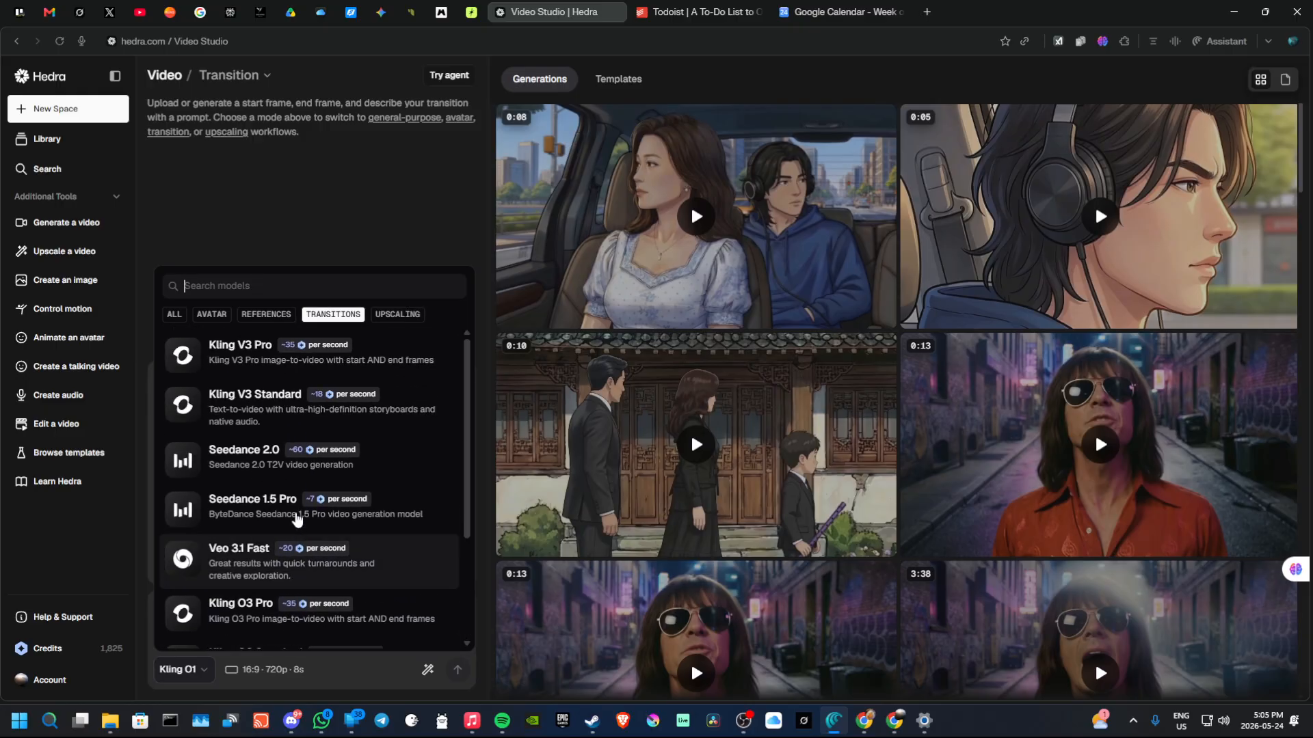
{"action": "left_click", "coordinate": [275, 315]}
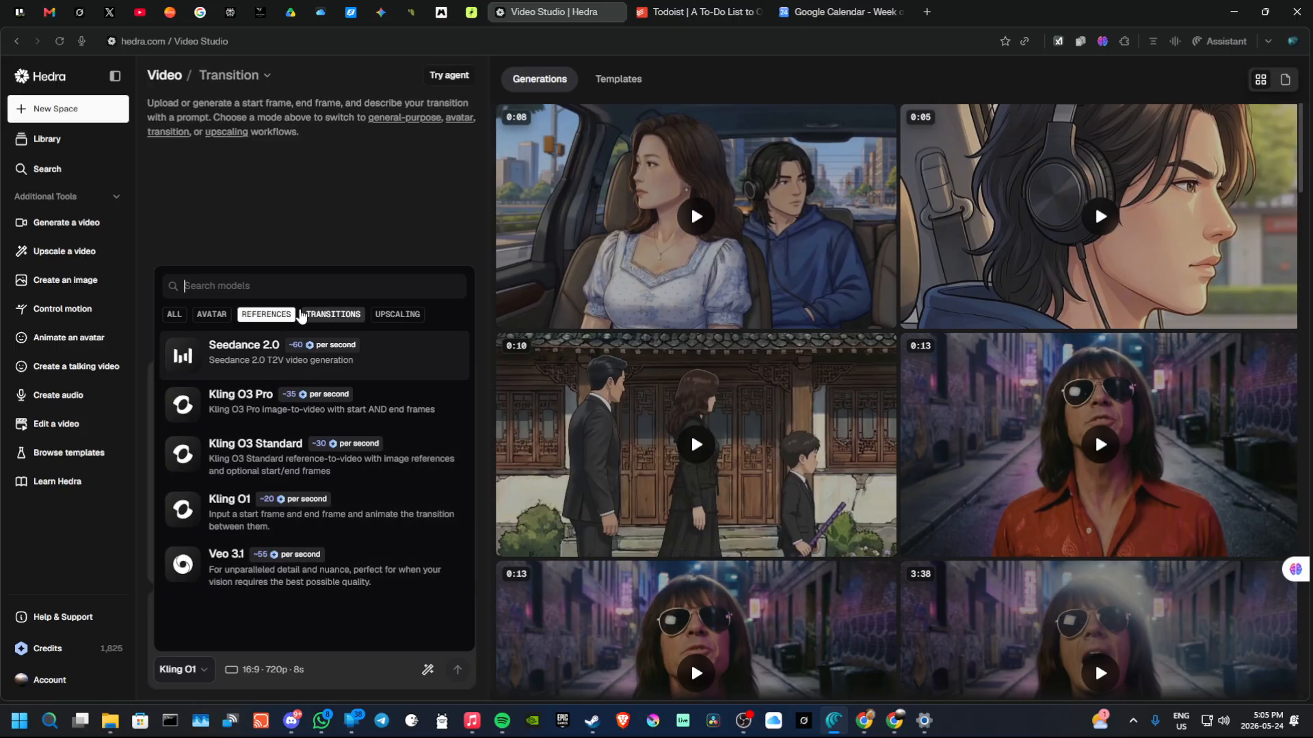
- Look through the full list of avatar video models and their per-second credit costs
{"action": "left_click", "coordinate": [212, 315]}
{"action": "scroll", "coordinate": [288, 504], "scroll_direction": "down", "scroll_amount": 3}
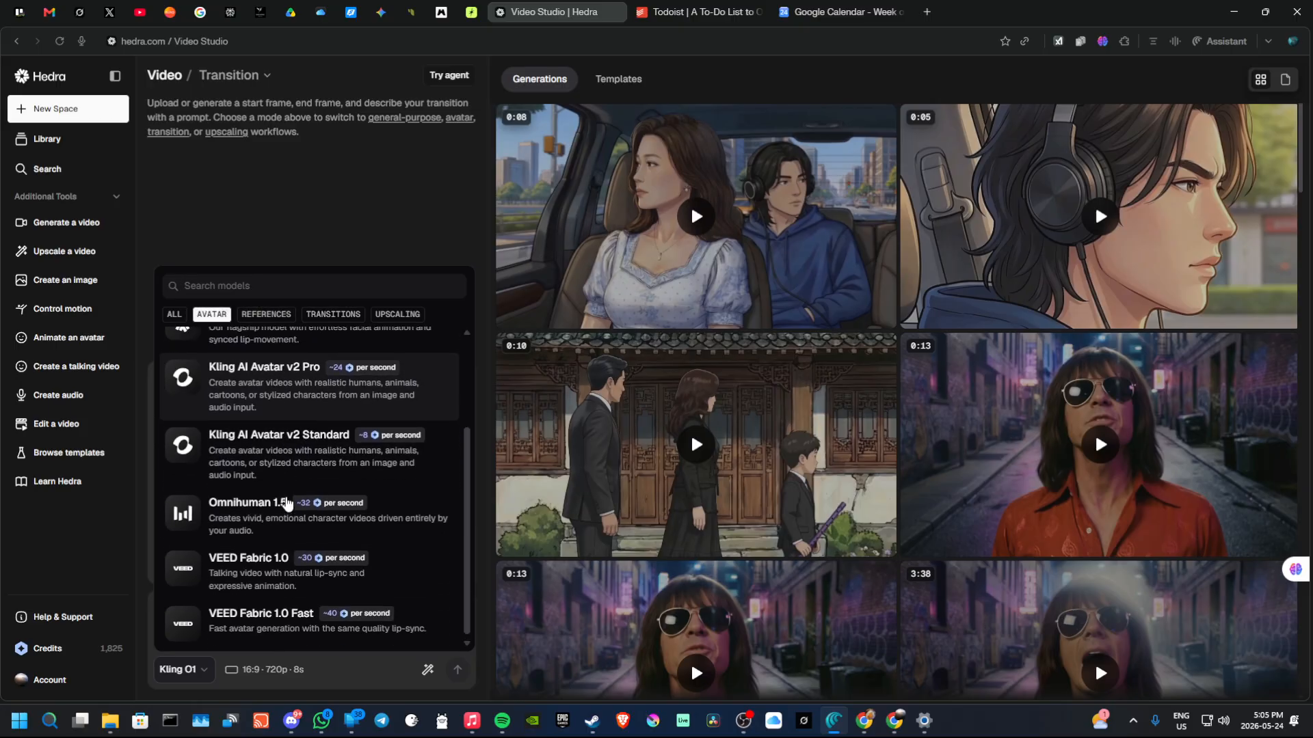
{"action": "scroll", "coordinate": [287, 504], "scroll_direction": "up", "scroll_amount": 3}
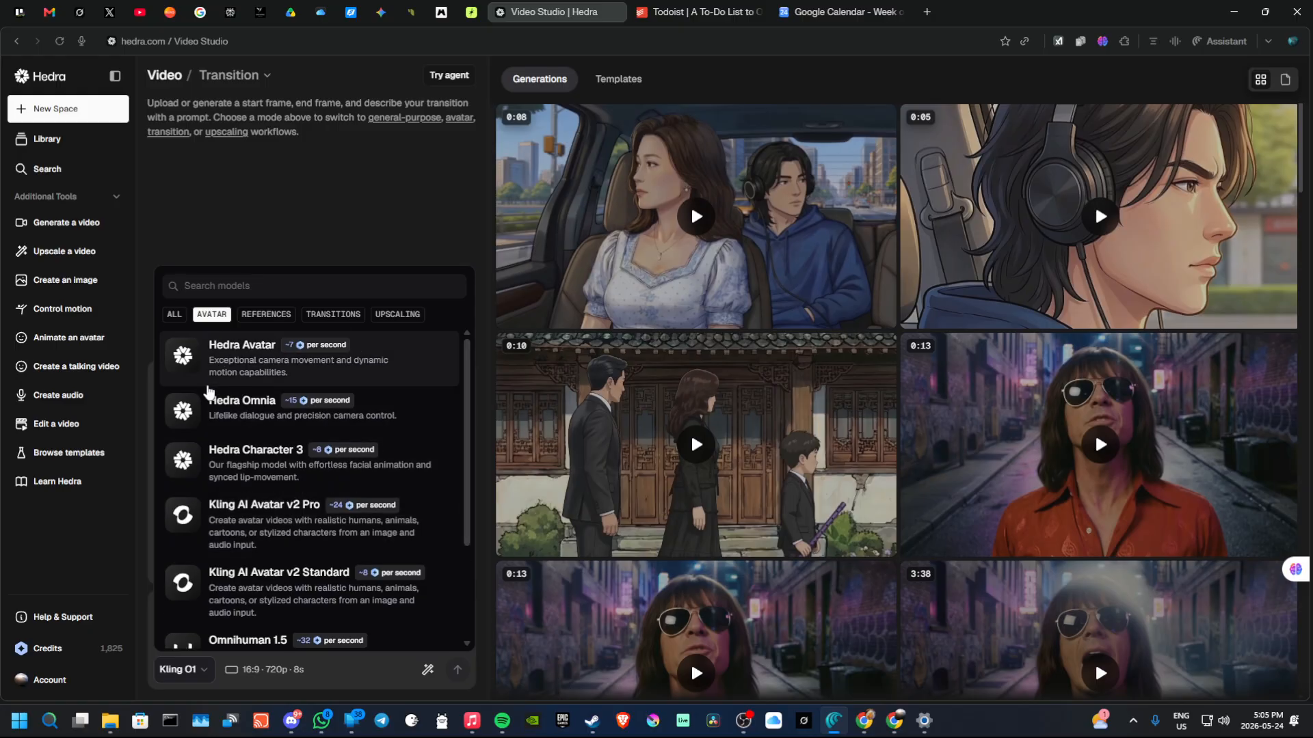
{"action": "scroll", "coordinate": [211, 397], "scroll_direction": "down", "scroll_amount": 3}
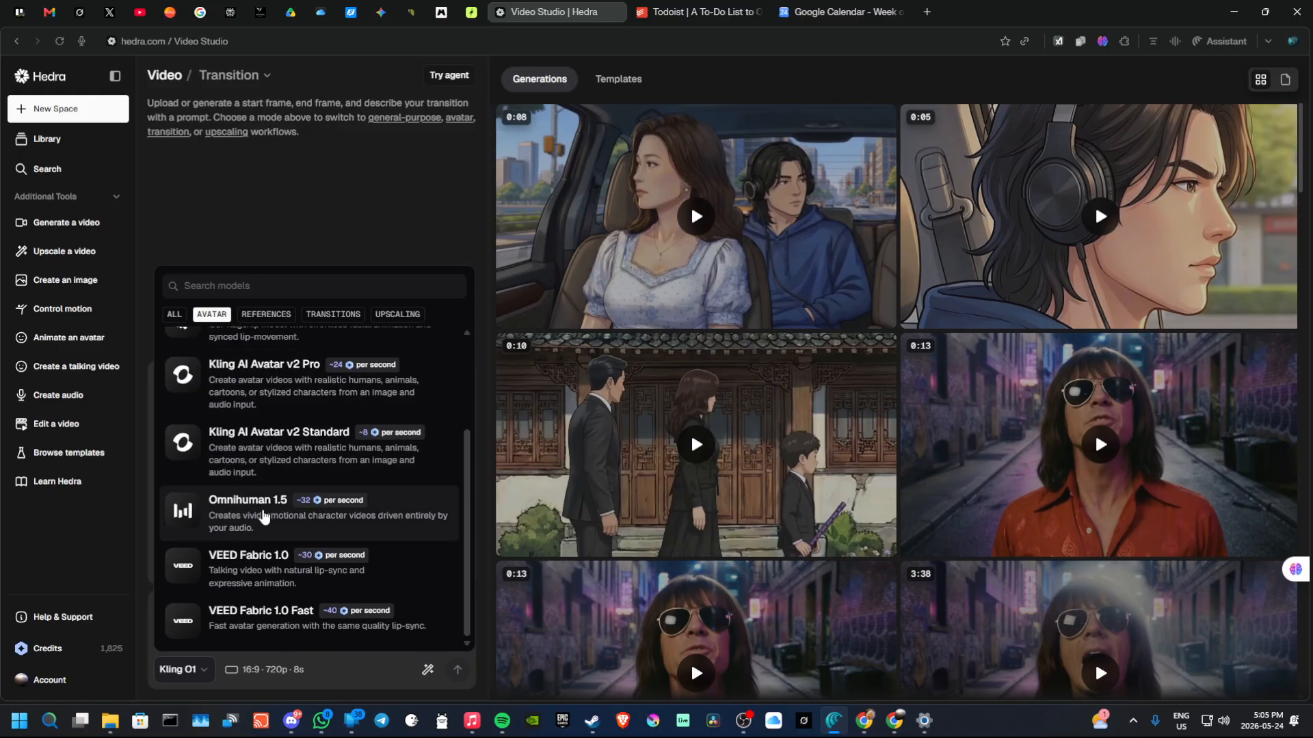
{"action": "scroll", "coordinate": [265, 517], "scroll_direction": "up", "scroll_amount": 3}
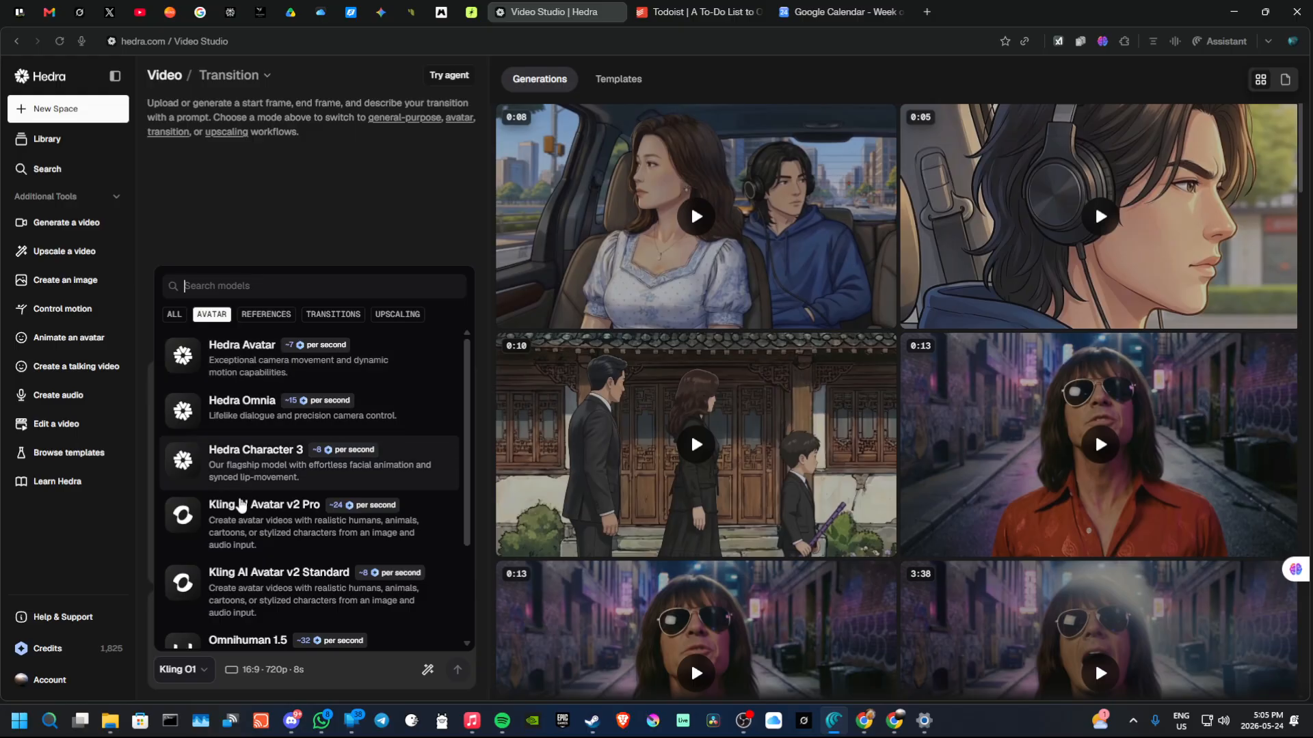
{"action": "scroll", "coordinate": [277, 559], "scroll_direction": "down", "scroll_amount": 1}
{"action": "scroll", "coordinate": [276, 558], "scroll_direction": "down", "scroll_amount": 3}
{"action": "scroll", "coordinate": [273, 556], "scroll_direction": "up", "scroll_amount": 5}
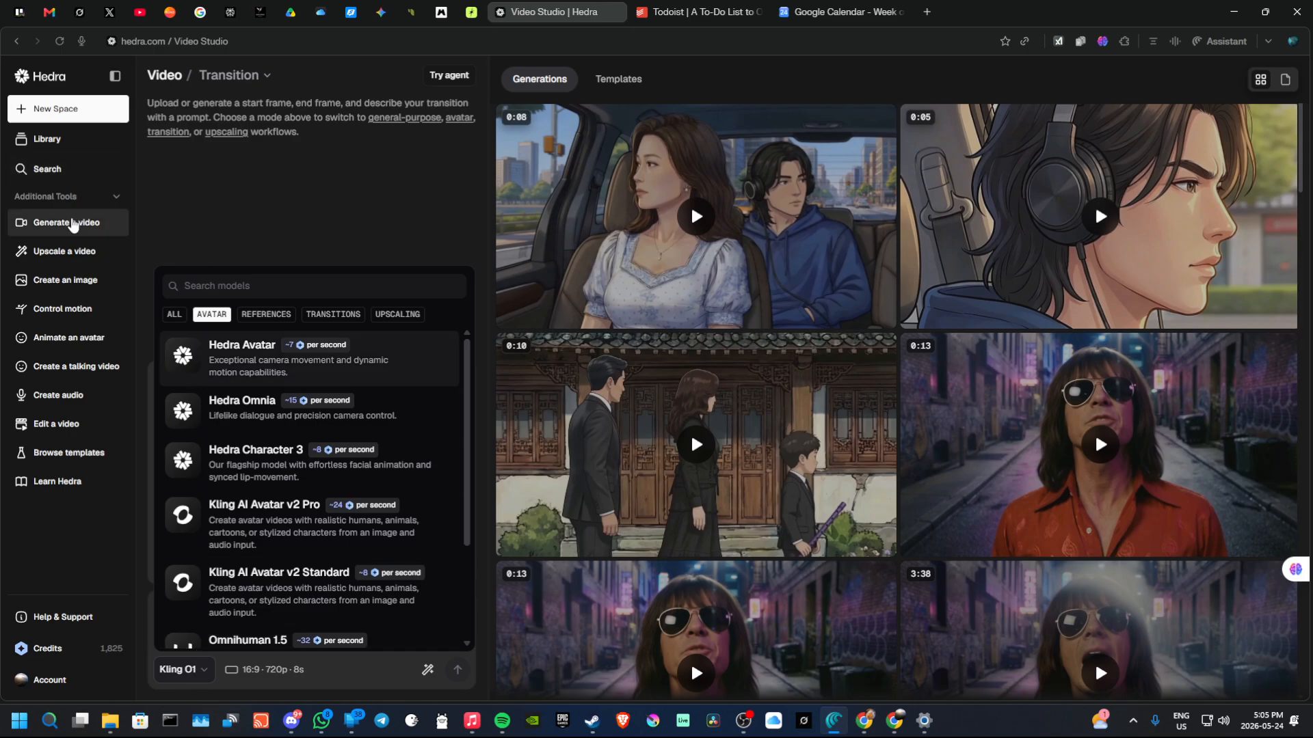
- Check the video settings for duration, aspect ratio, resolution and batch size, and dismiss them
{"action": "left_click", "coordinate": [272, 670]}
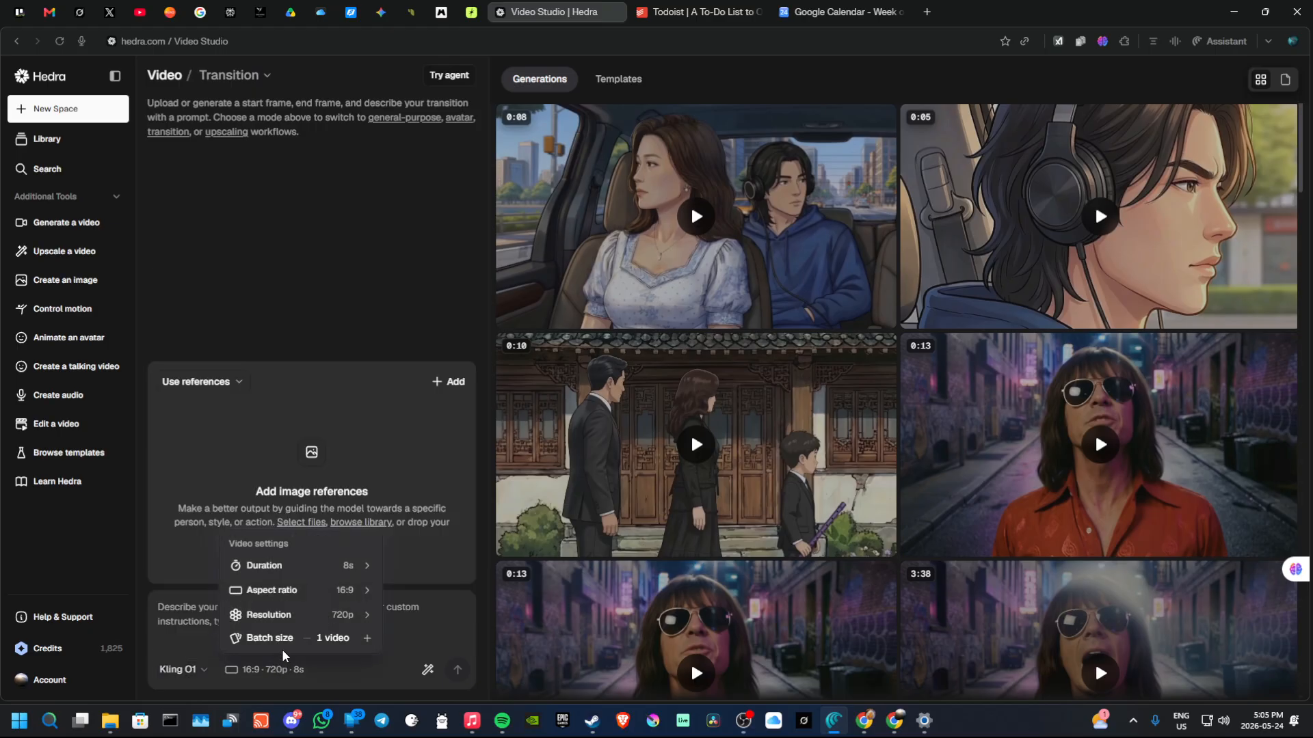
{"action": "mouse_move", "coordinate": [349, 617]}
{"action": "mouse_move", "coordinate": [253, 573]}
{"action": "left_click", "coordinate": [438, 677]}
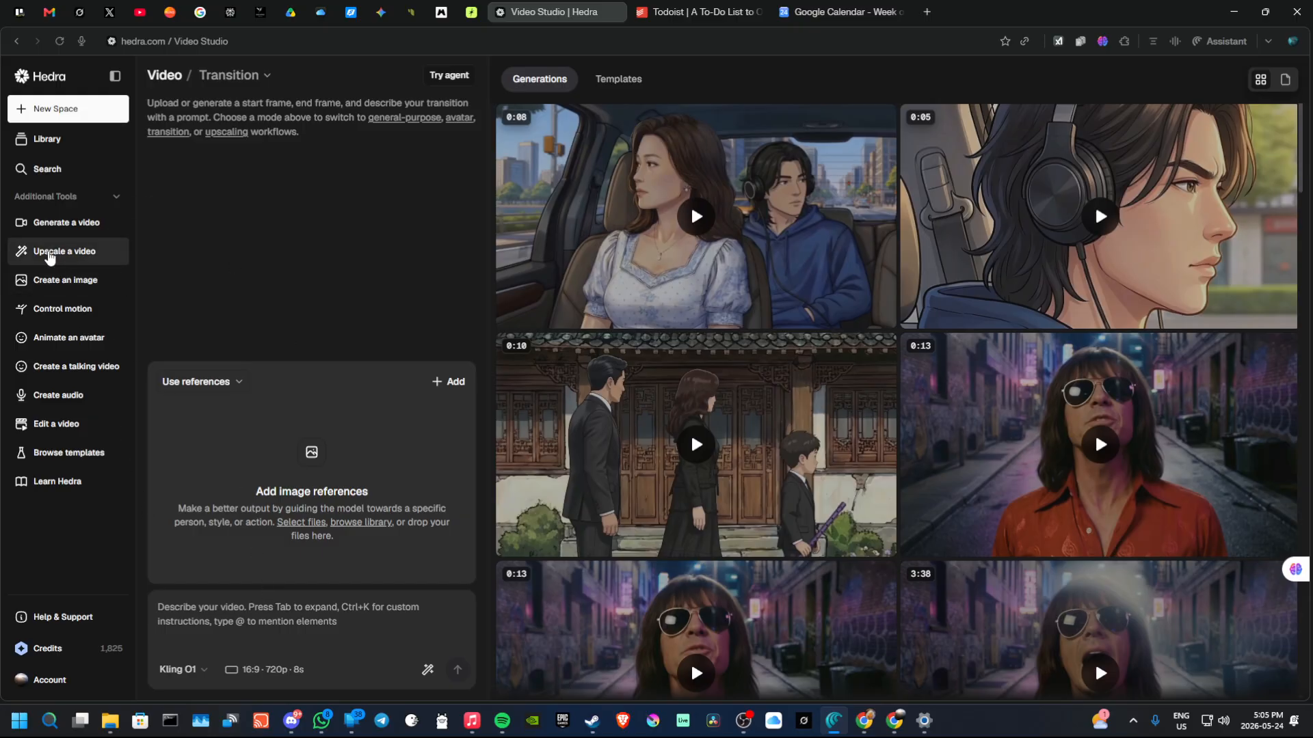
- View the video upscaling tool, and browse the image creation tool's full list of models and credit costs
{"action": "left_click", "coordinate": [49, 253]}
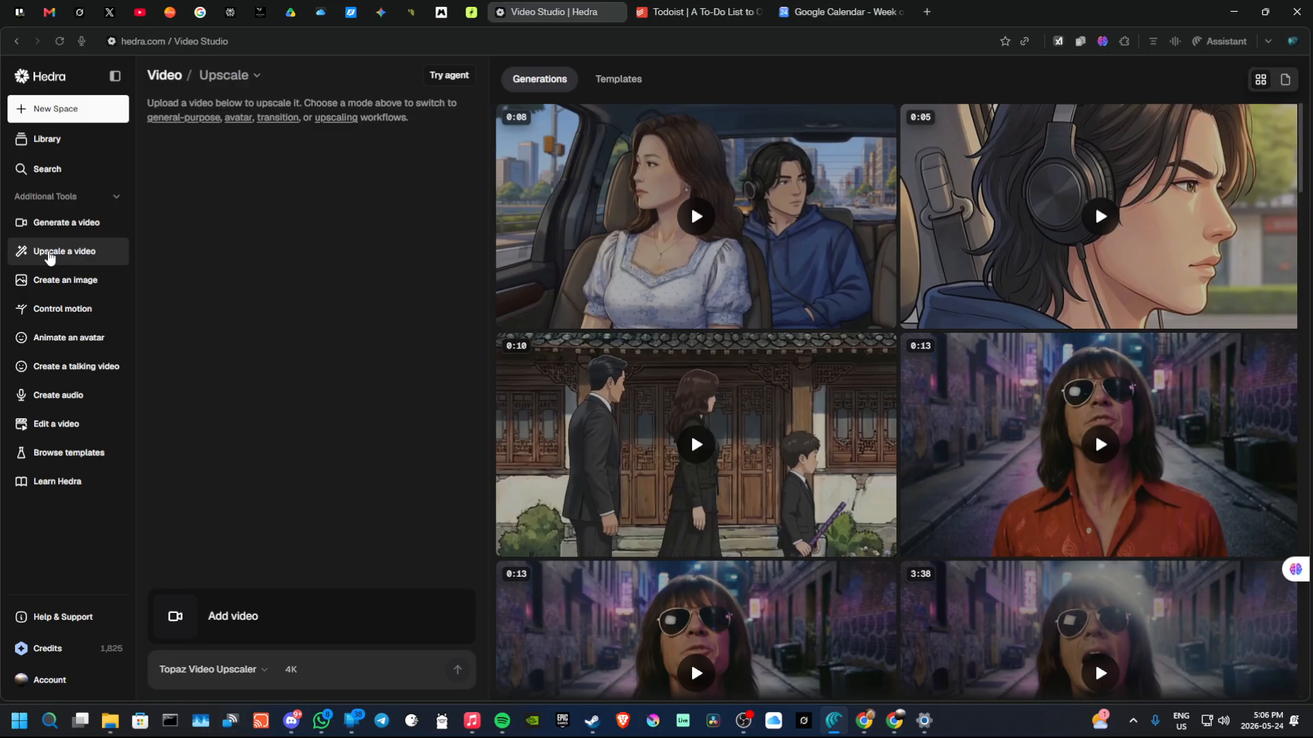
{"action": "left_click", "coordinate": [83, 287]}
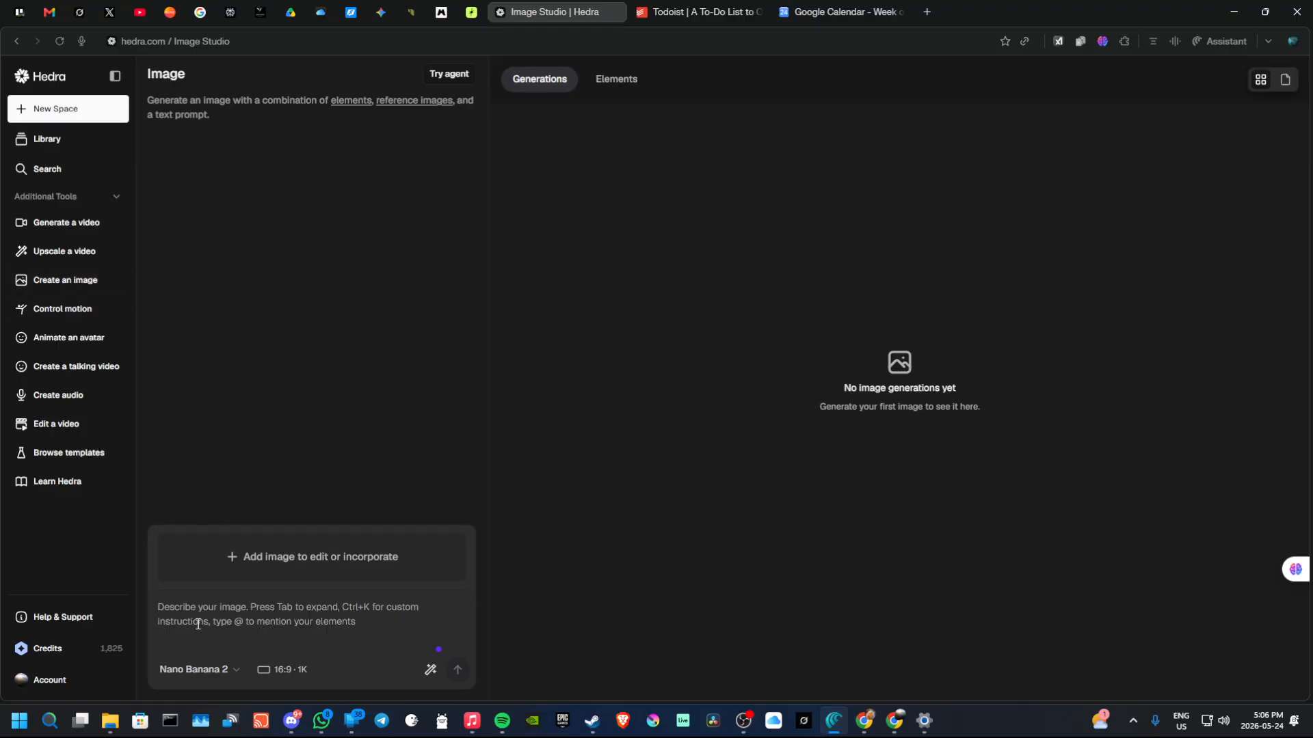
{"action": "left_click", "coordinate": [196, 676]}
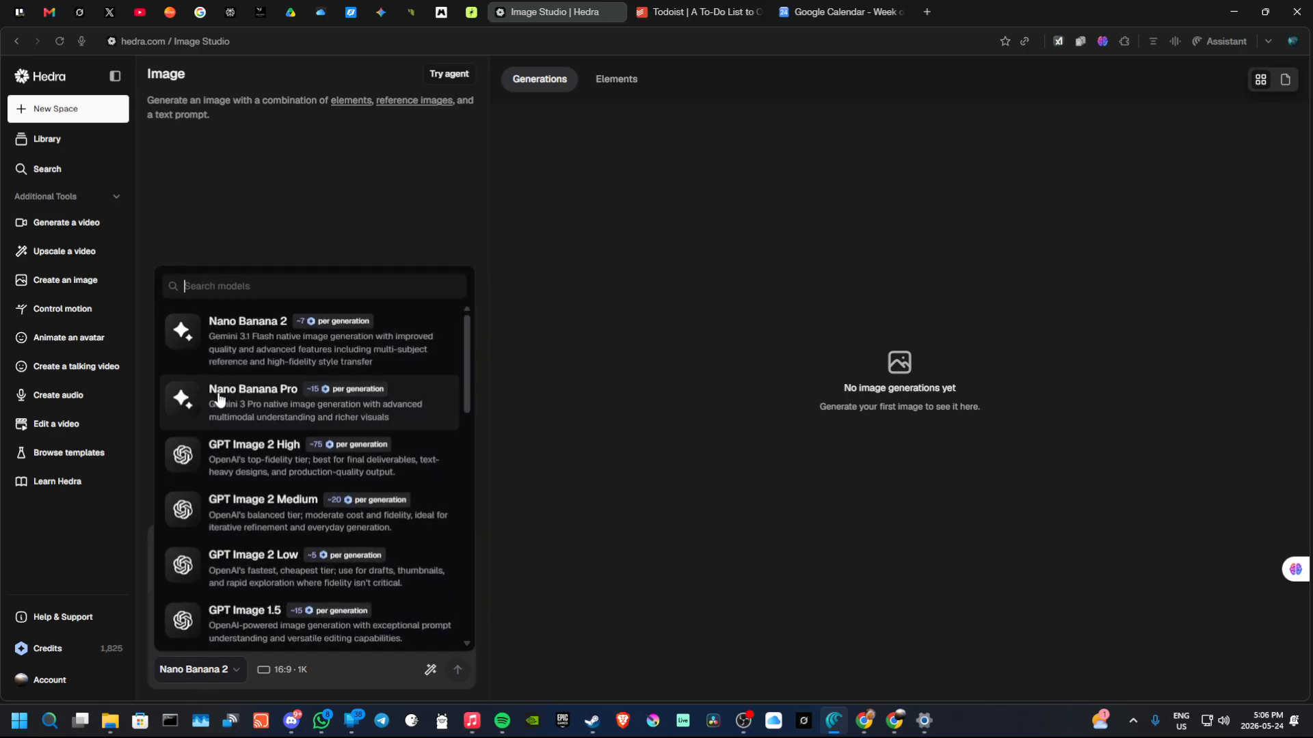
{"action": "scroll", "coordinate": [250, 457], "scroll_direction": "down", "scroll_amount": 3}
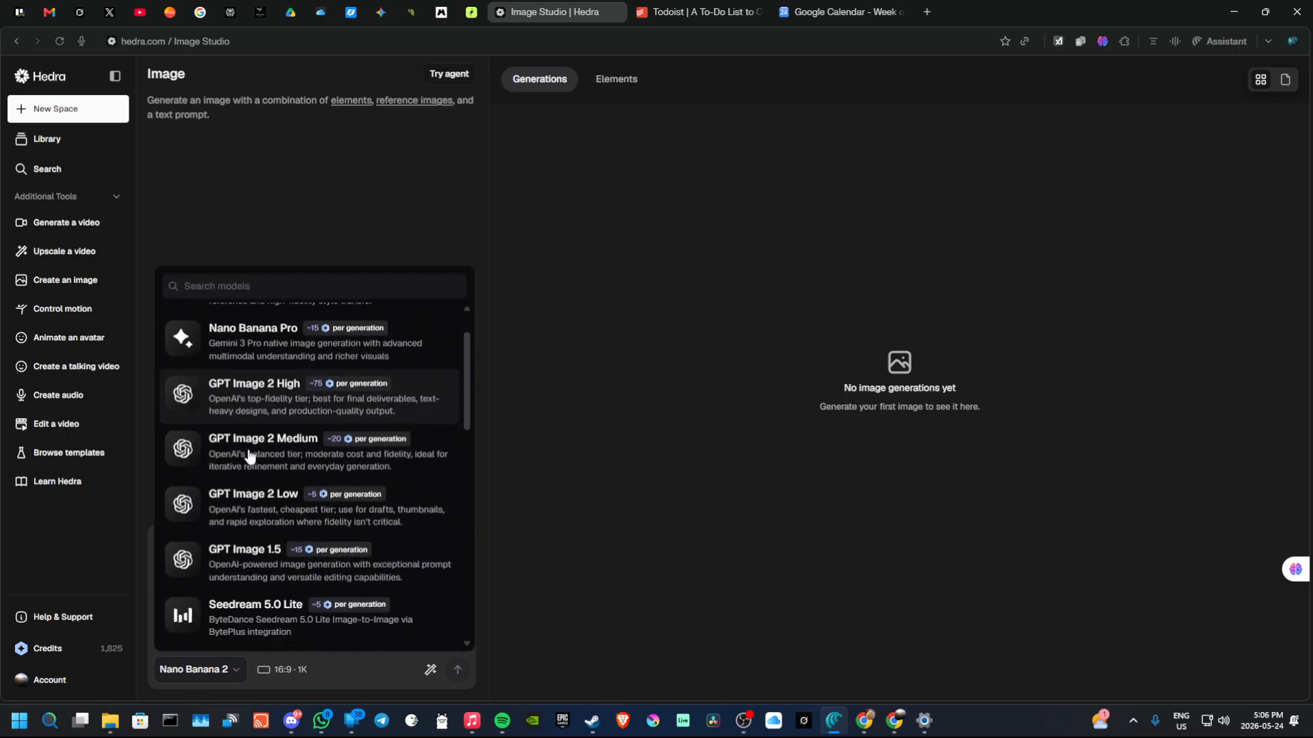
{"action": "scroll", "coordinate": [250, 456], "scroll_direction": "down", "scroll_amount": 2}
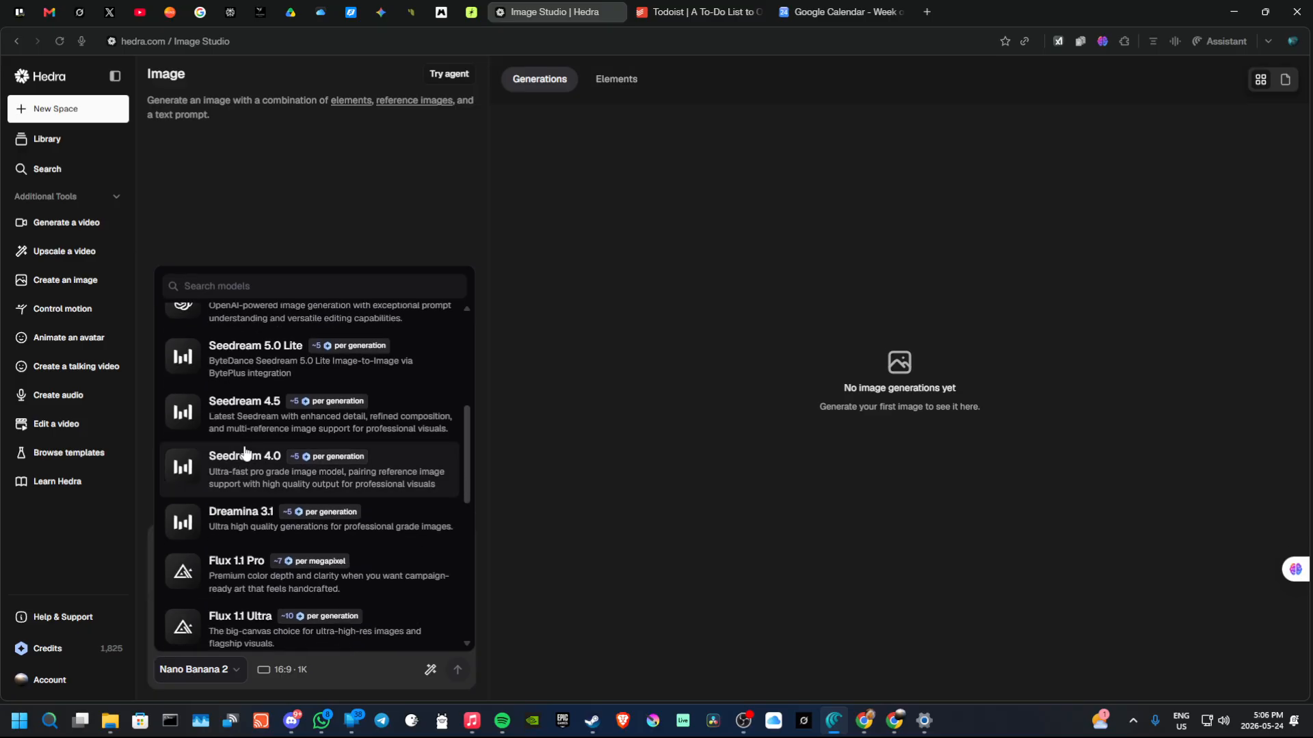
{"action": "scroll", "coordinate": [246, 454], "scroll_direction": "down", "scroll_amount": 5}
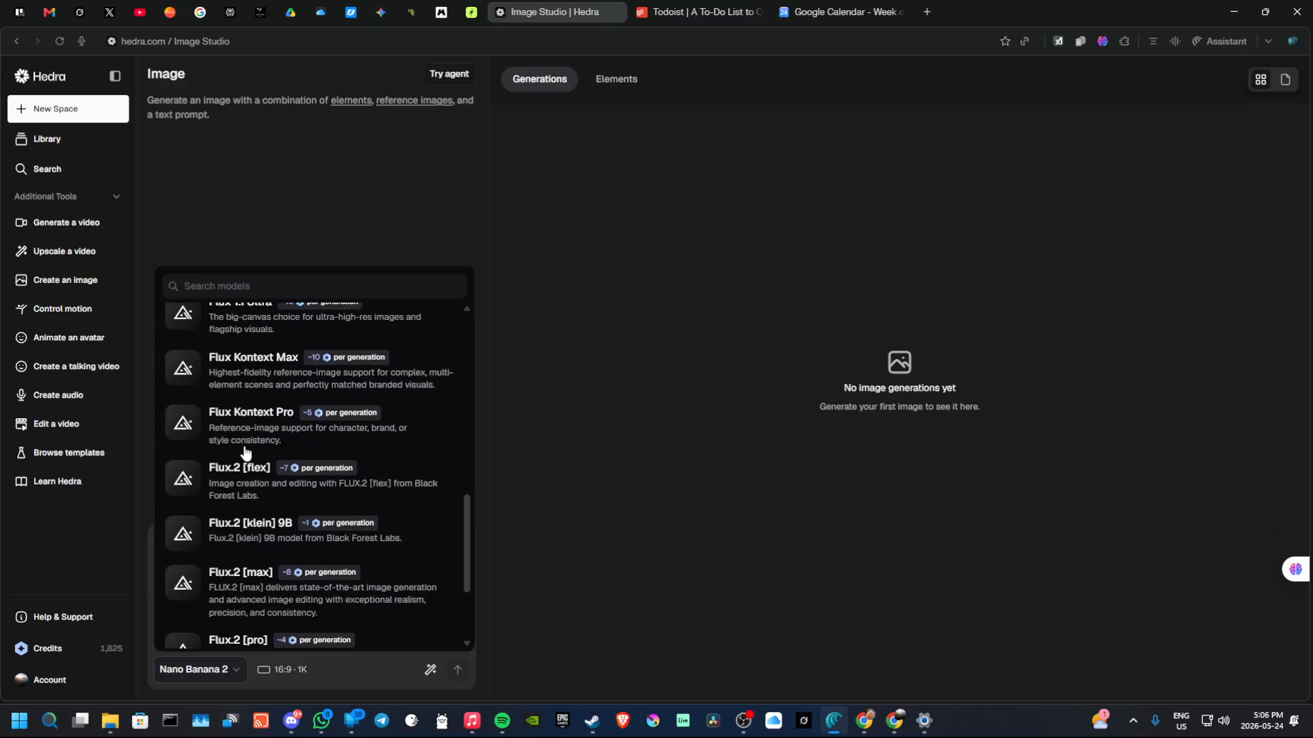
{"action": "scroll", "coordinate": [246, 454], "scroll_direction": "down", "scroll_amount": 2}
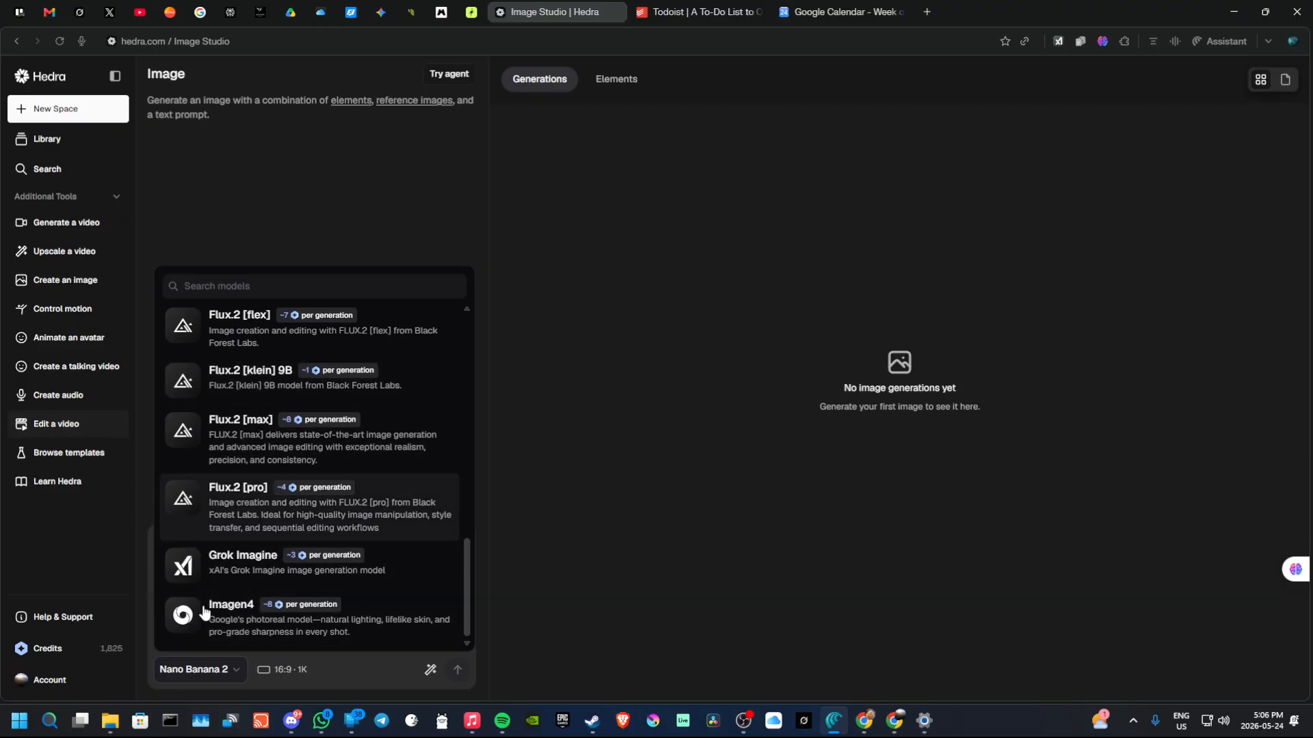
{"action": "left_click", "coordinate": [108, 584]}
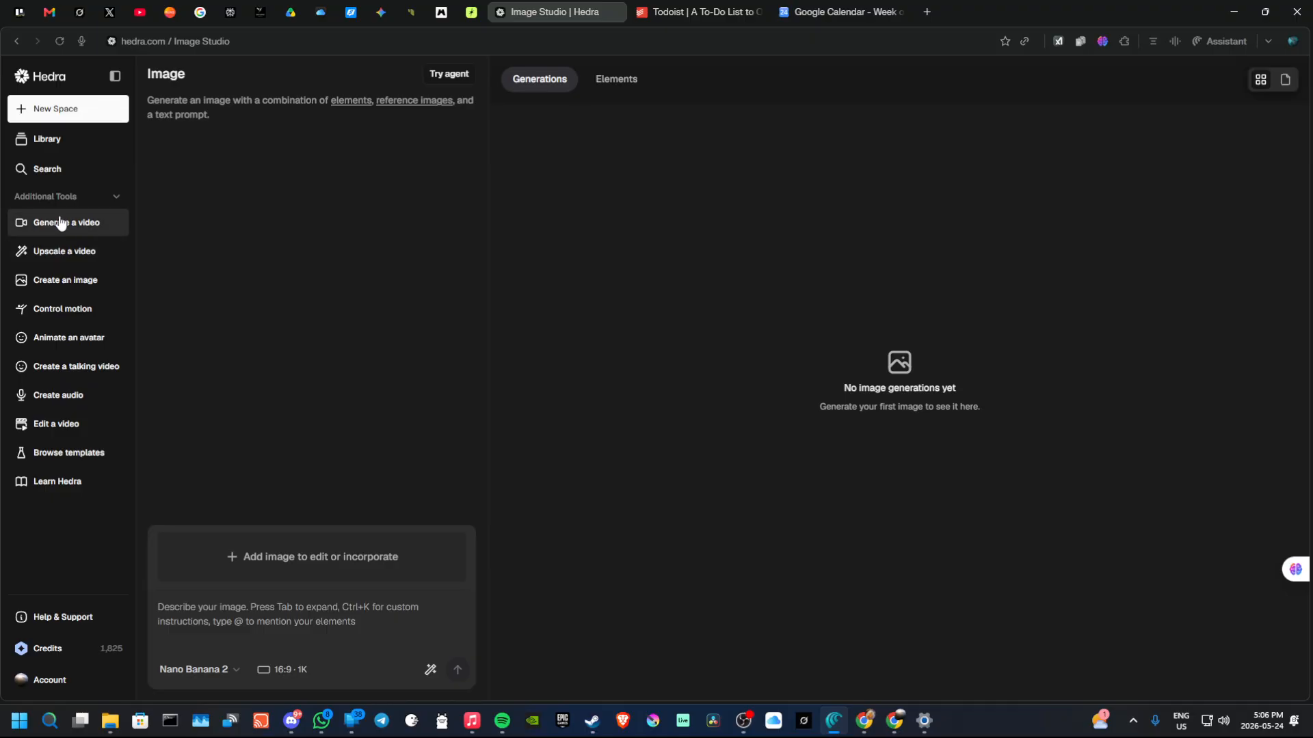
- View the motion control and avatar animation tools, and open the audio creation tool
{"action": "left_click", "coordinate": [45, 316]}
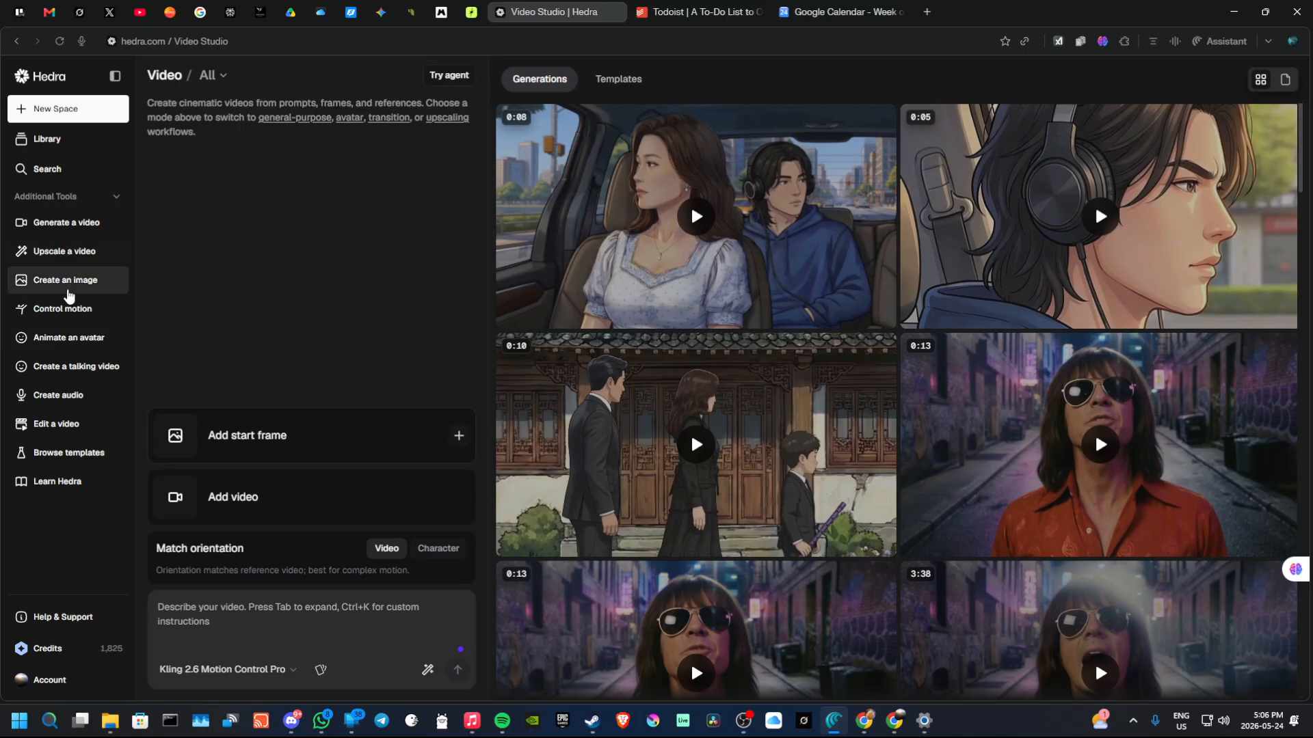
{"action": "left_click", "coordinate": [51, 339]}
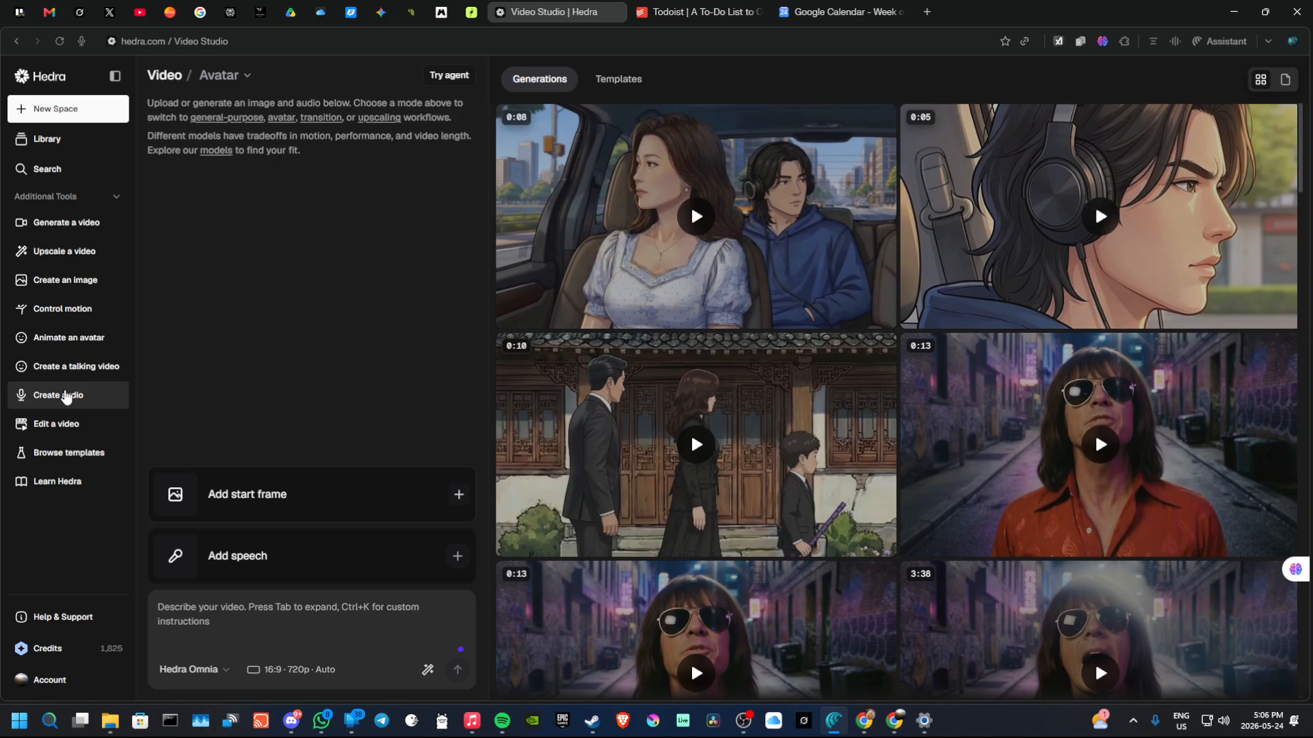
{"action": "left_click", "coordinate": [67, 396]}
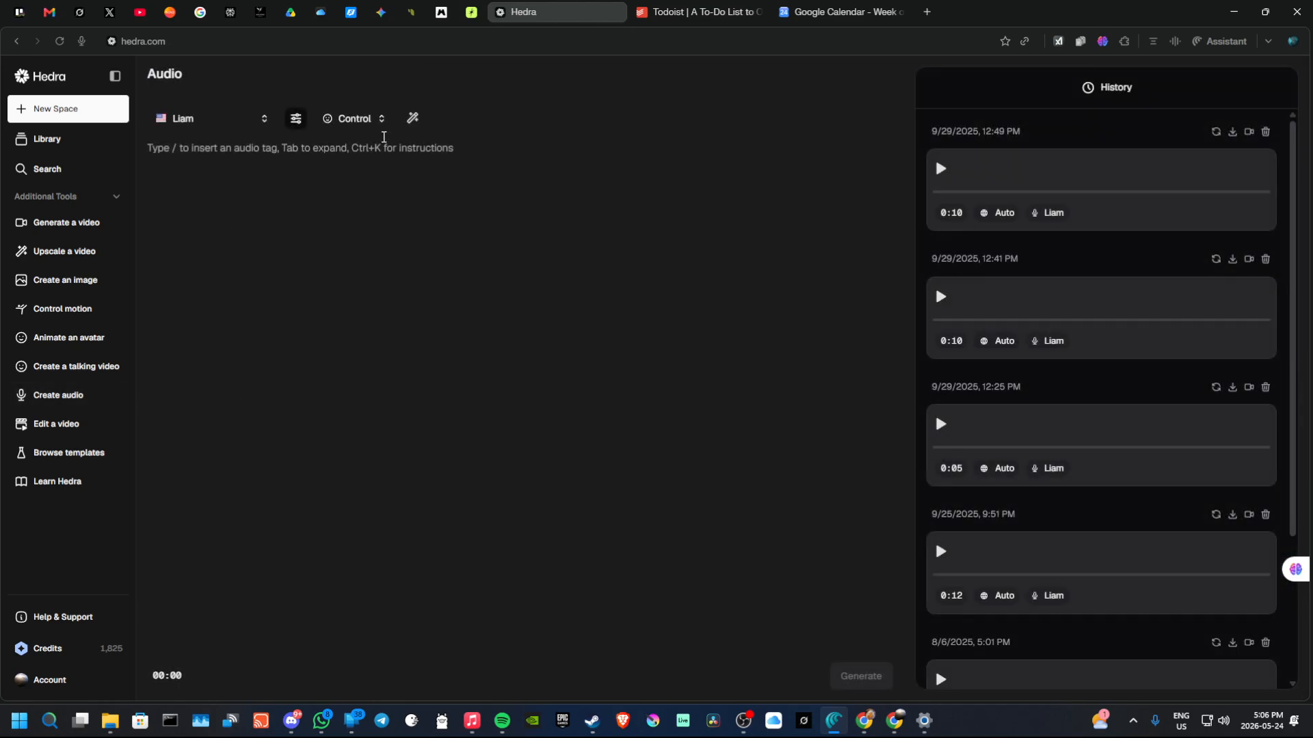